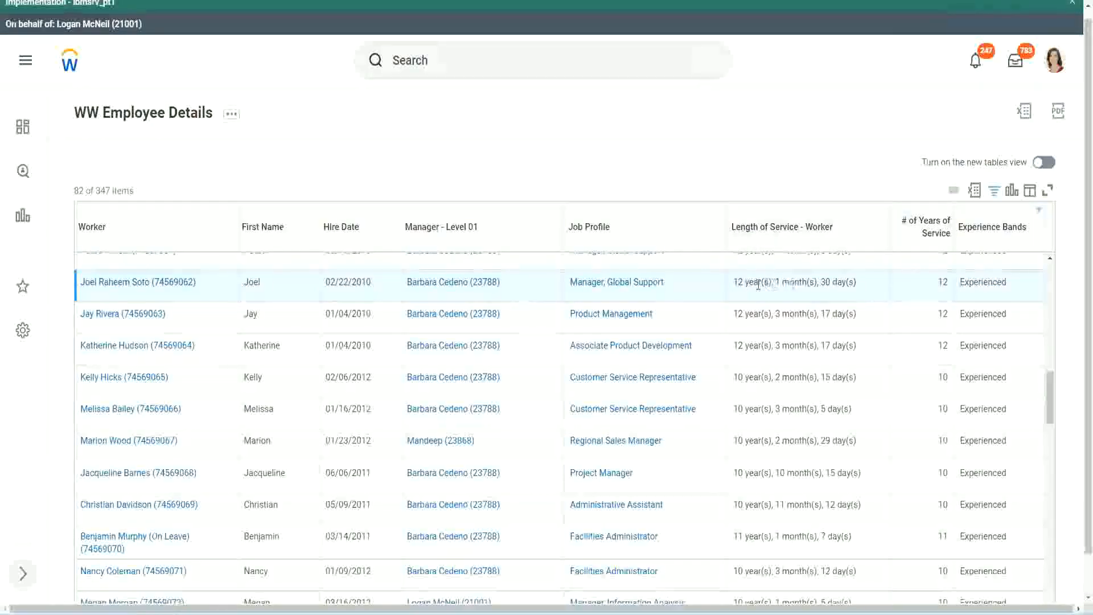
Step: Compare the Length of Service text with the # of Years of Service value in the Manager, Global Support row
left_click_drag(739, 286, 734, 285)
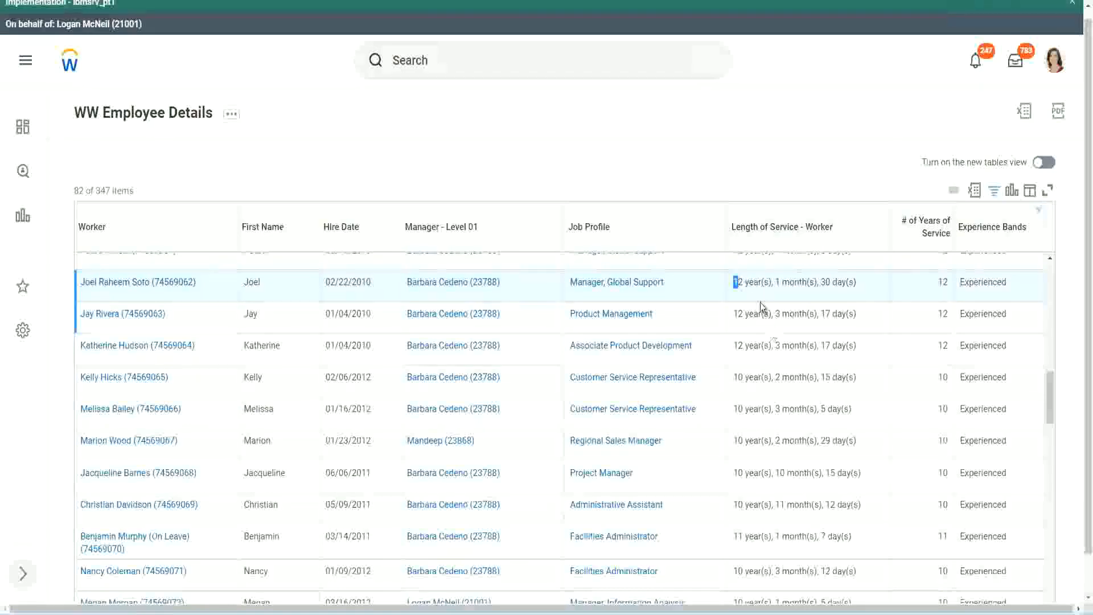
left_click(771, 282)
left_click_drag(732, 284, 792, 282)
double_click(826, 282)
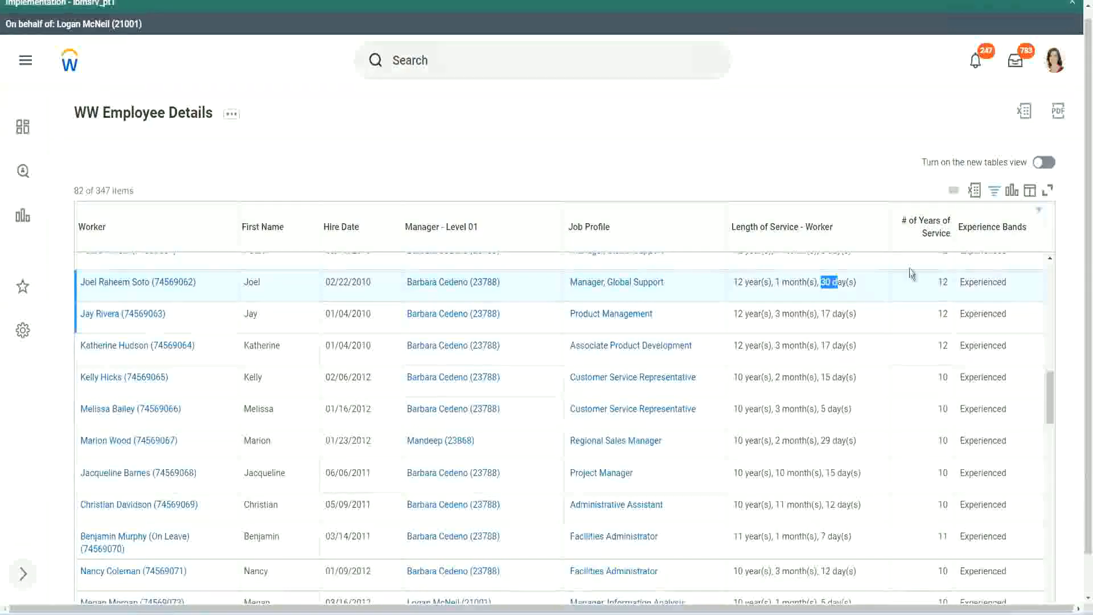
left_click(918, 299)
double_click(918, 299)
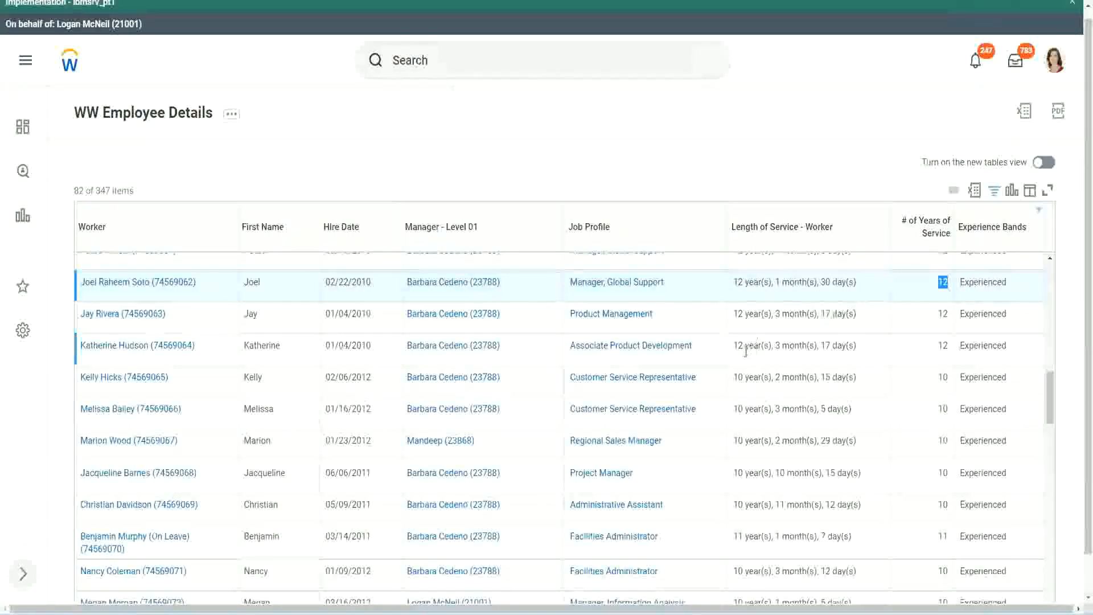
Step: Check the years, months and days against the # of Years of Service in the Administrative Assistant row
left_click(748, 505)
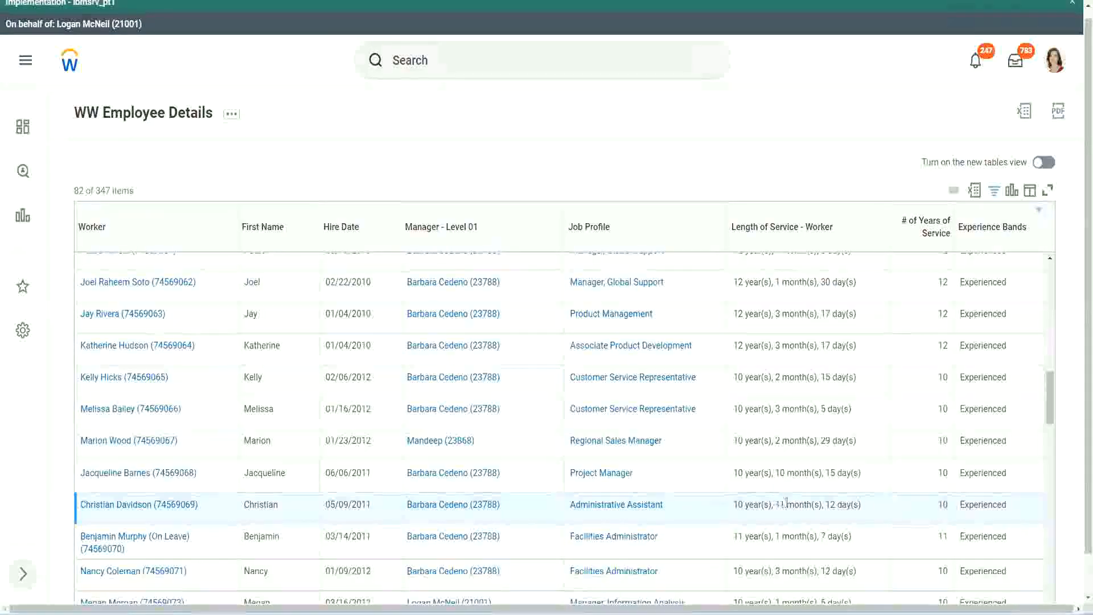
left_click_drag(776, 505, 836, 505)
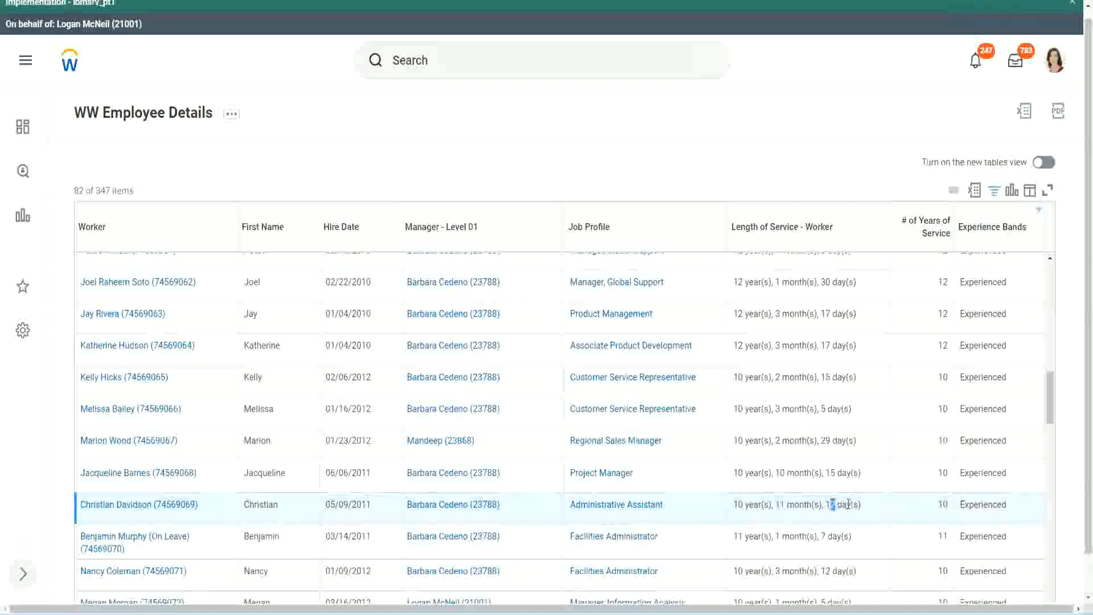
left_click(849, 504)
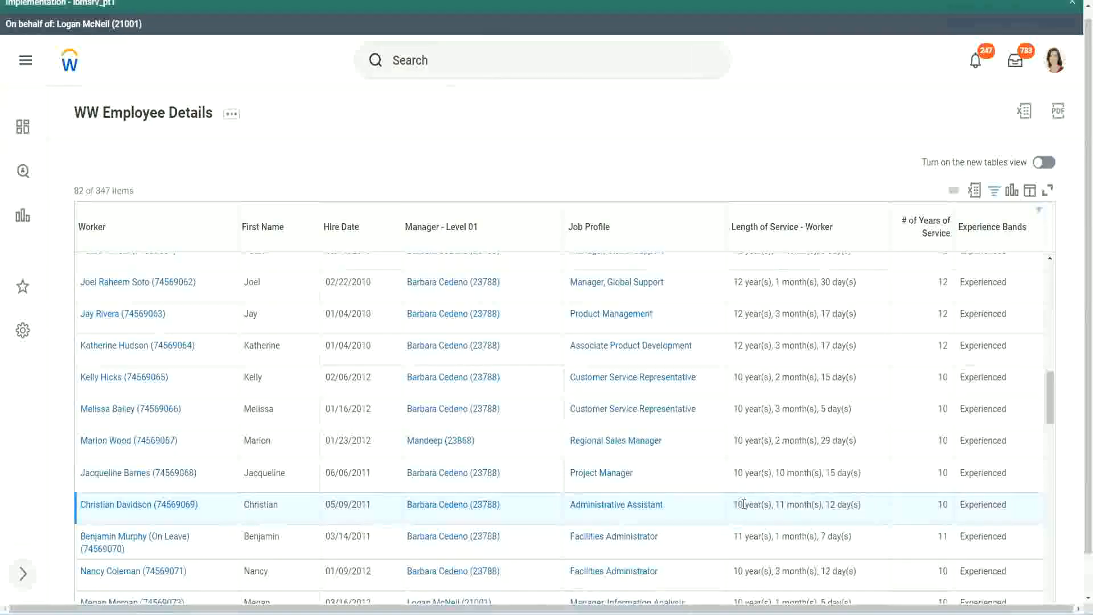
double_click(942, 506)
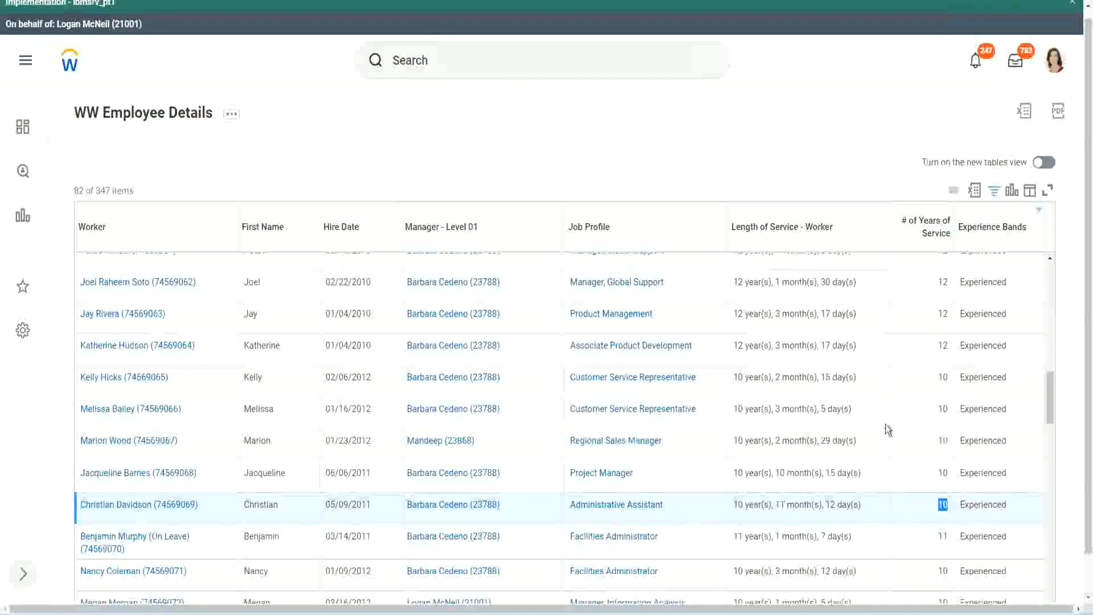
left_click(943, 362)
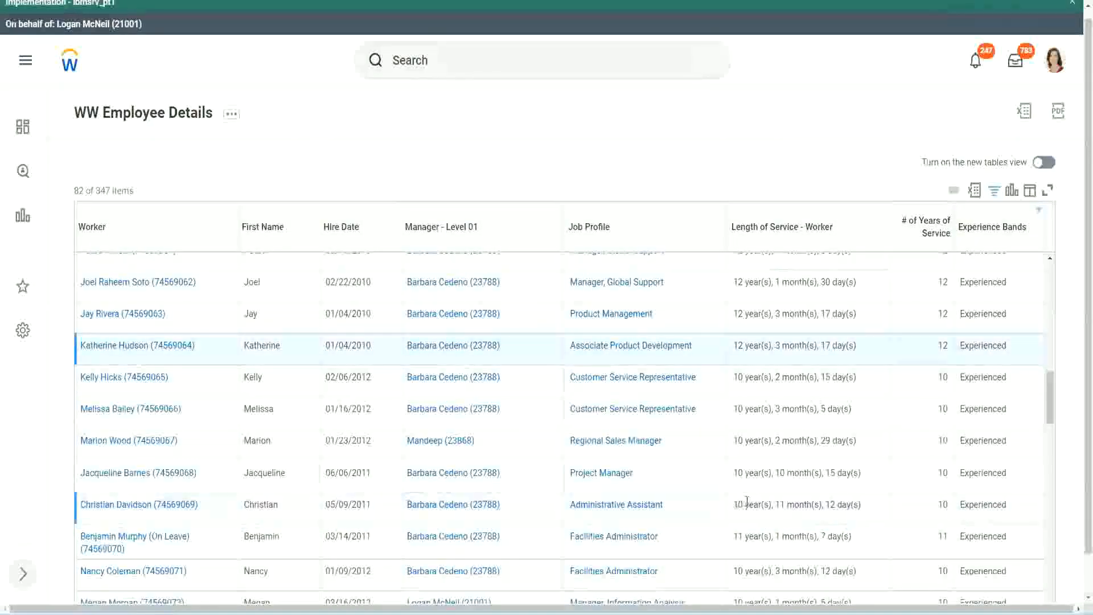
left_click_drag(747, 501, 734, 503)
left_click(826, 502)
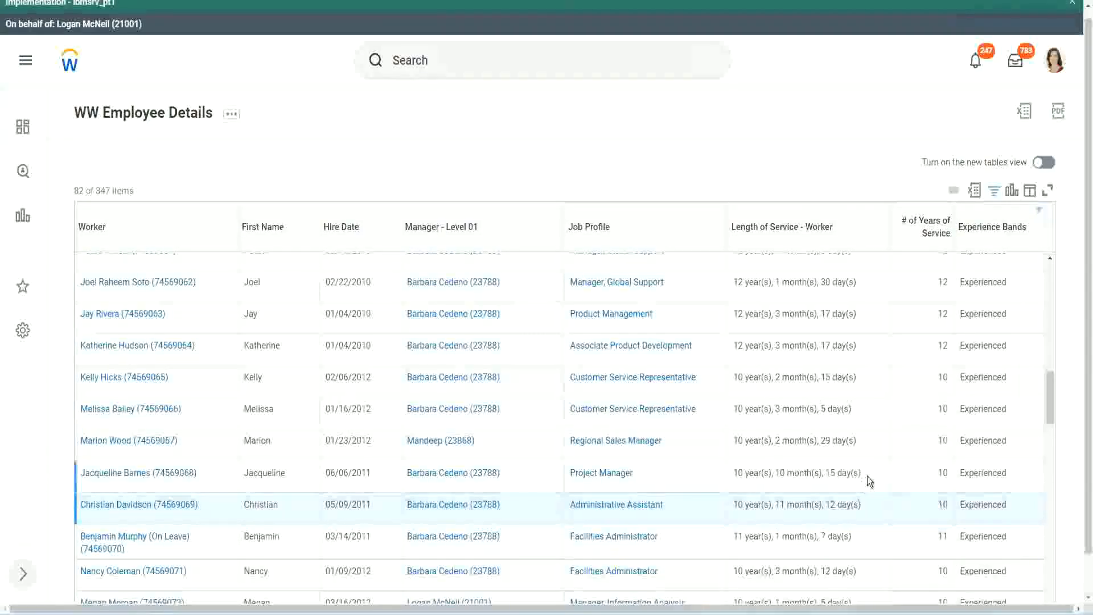
Step: Examine how months and days are treated in # of Years of Service for the Global Support, Administrative Assistant and Project Manager rows
double_click(943, 282)
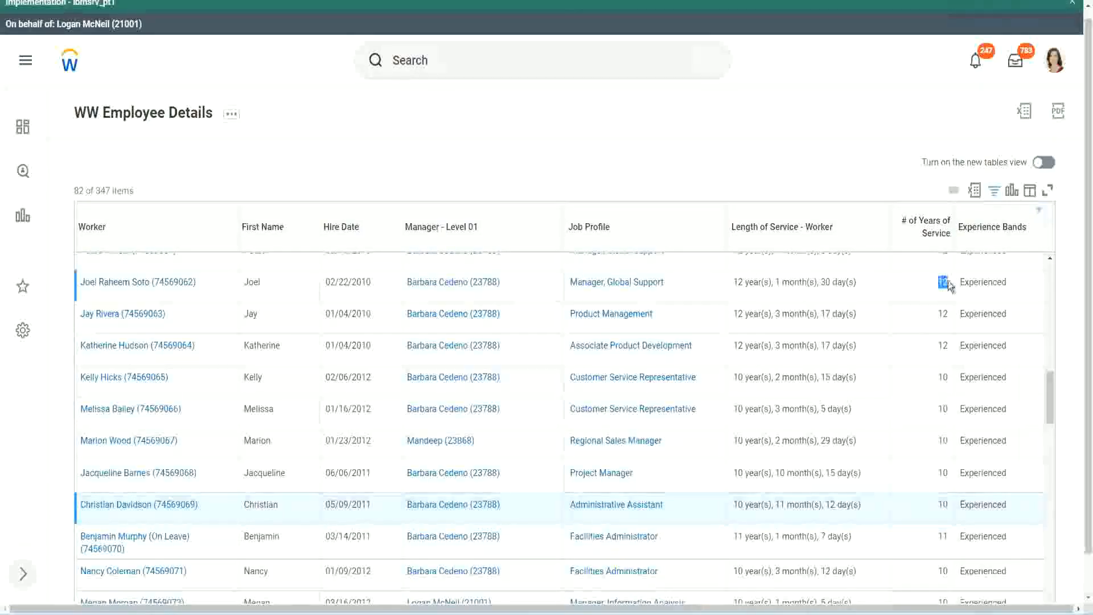
left_click_drag(734, 283, 870, 277)
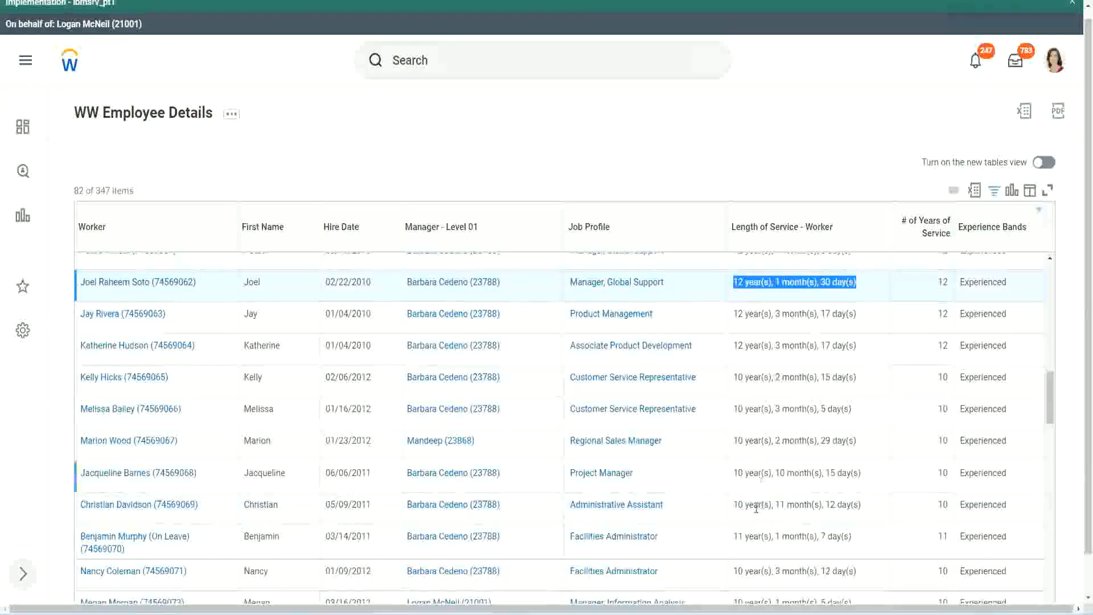
left_click(848, 504)
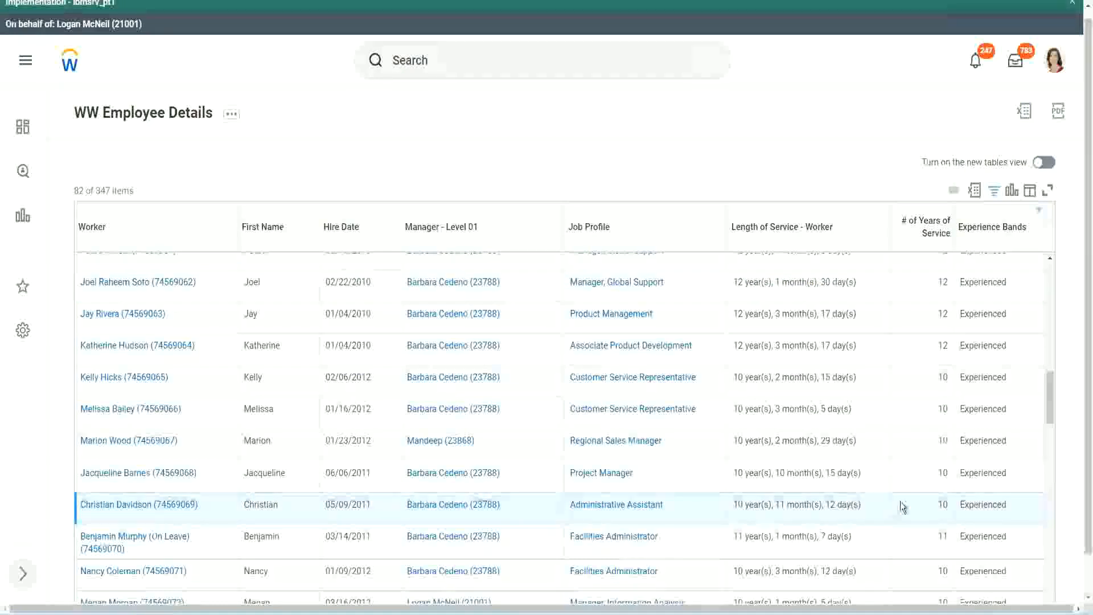
double_click(941, 504)
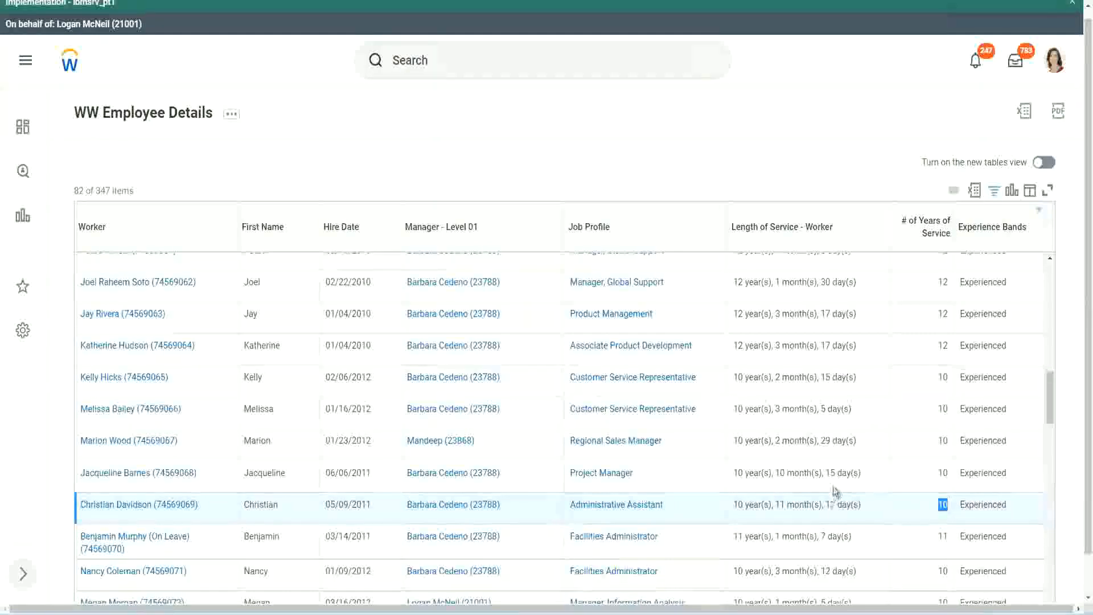
left_click(903, 508)
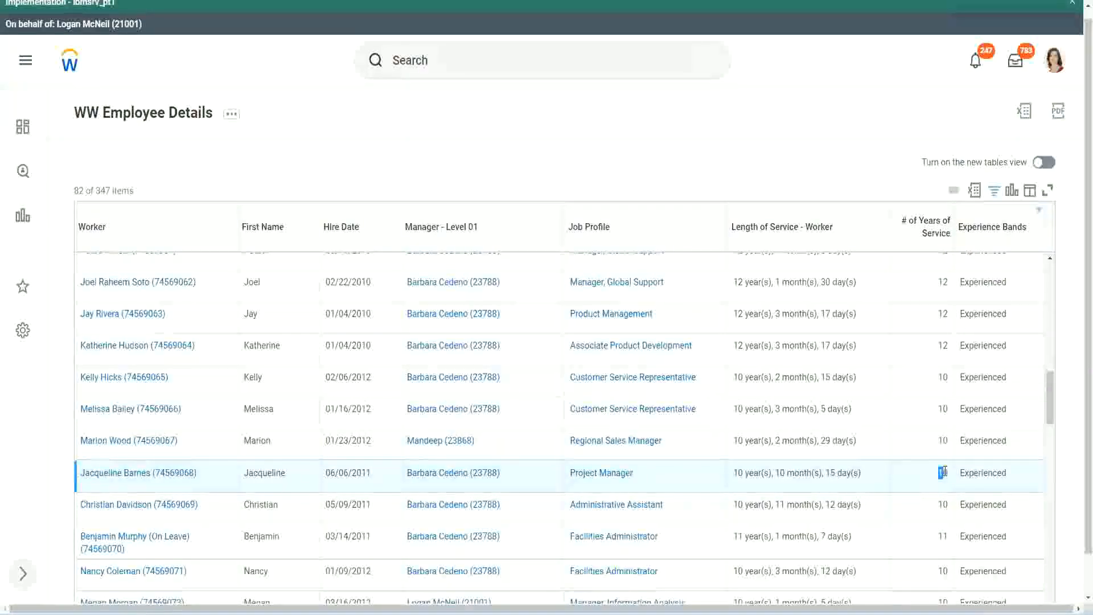
double_click(780, 474)
left_click(817, 474)
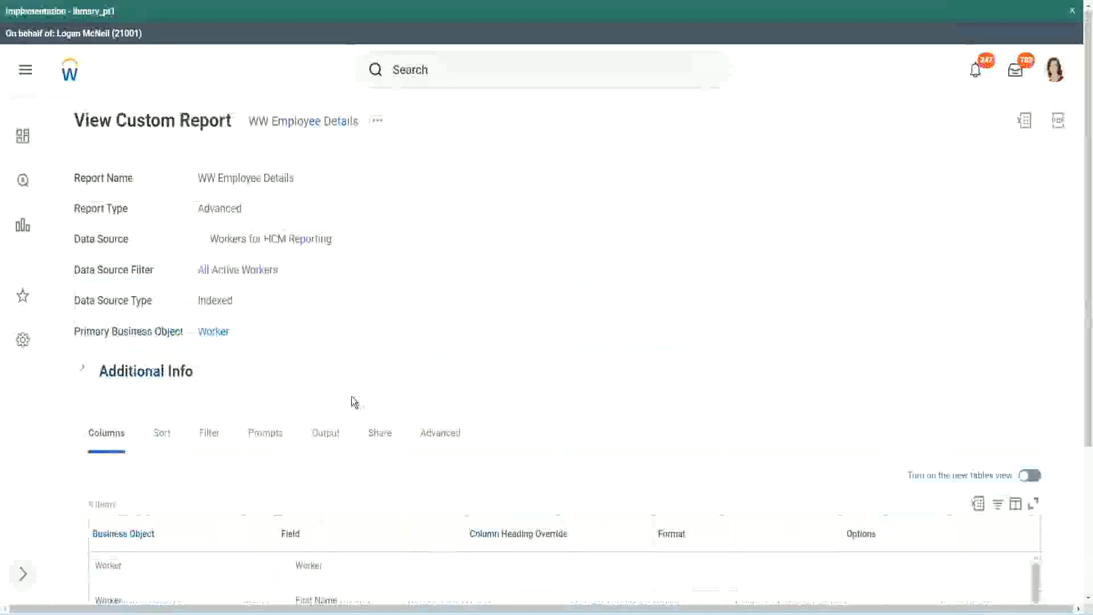
Step: Open the calculated field CF-WW-Eval Exp-Derive Experience Bands from Years of Service from the report's columns in a new tab
scroll(356, 399, "down", 5)
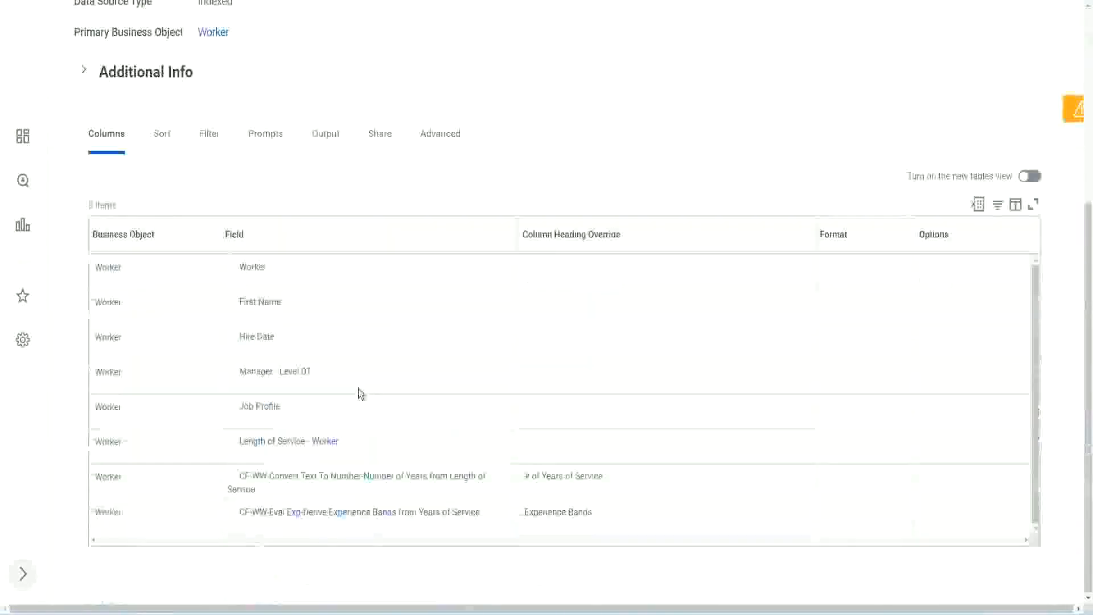
right_click(298, 518)
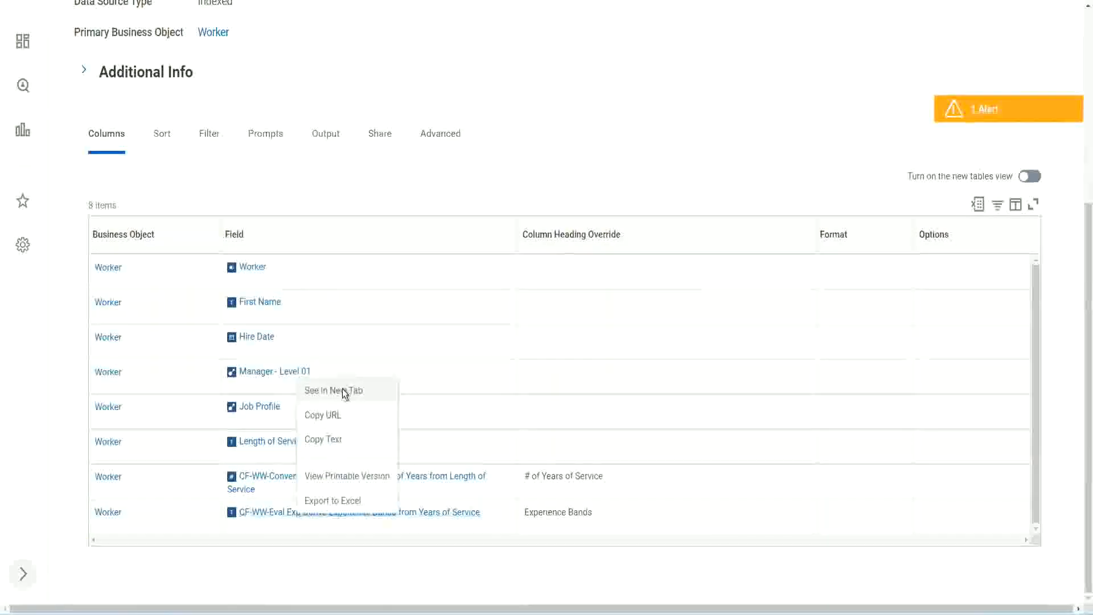
left_click(343, 388)
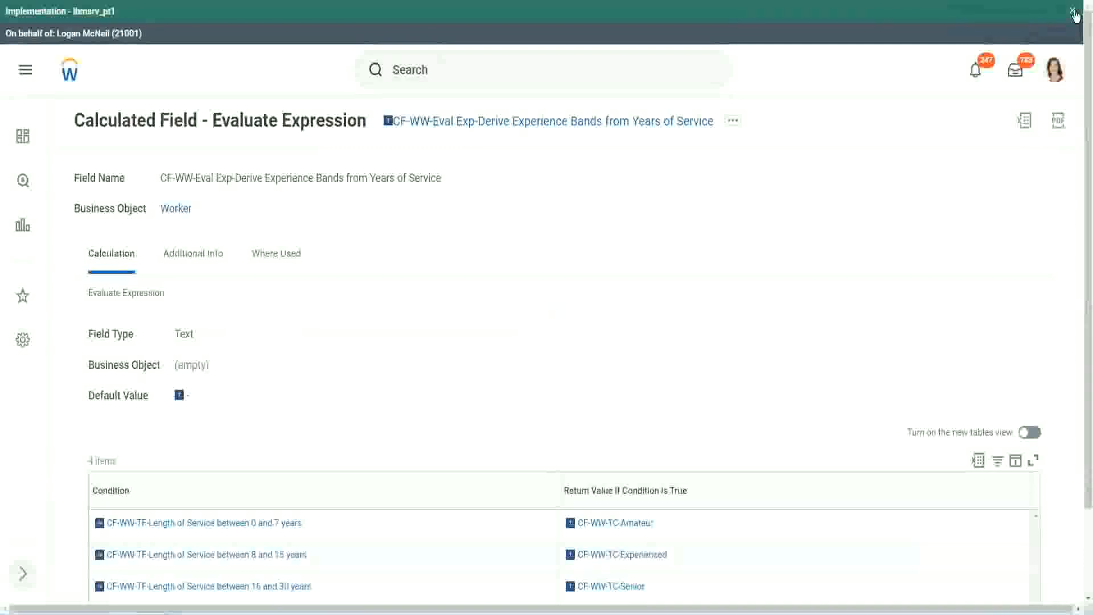
Step: Review the Evaluate Expression conditions and return values, and copy the calculated field's name as text
left_click(1073, 12)
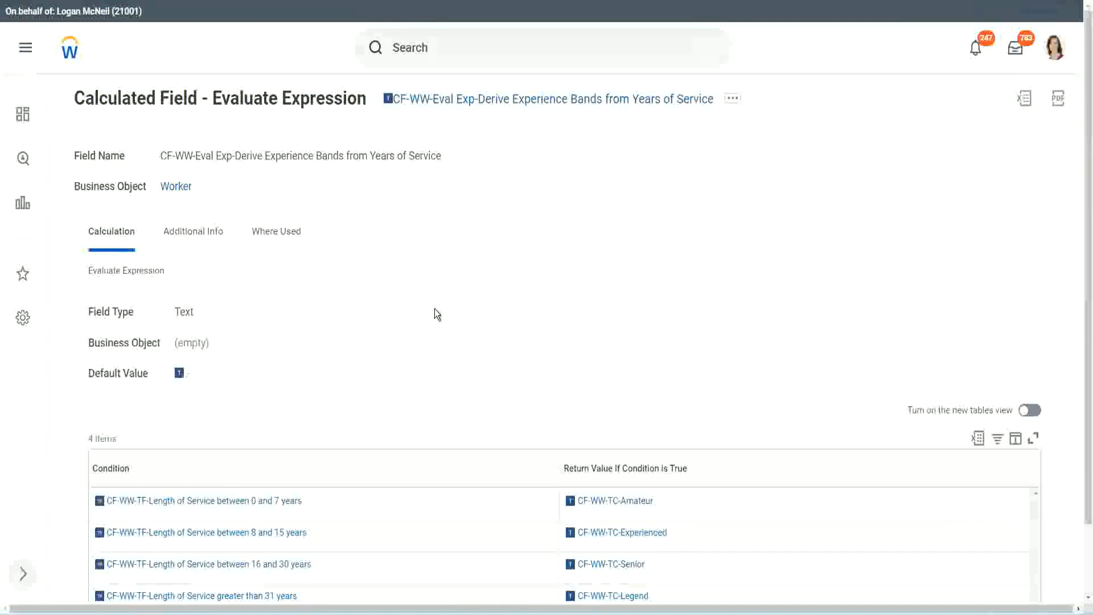
scroll(444, 313, "down", 1)
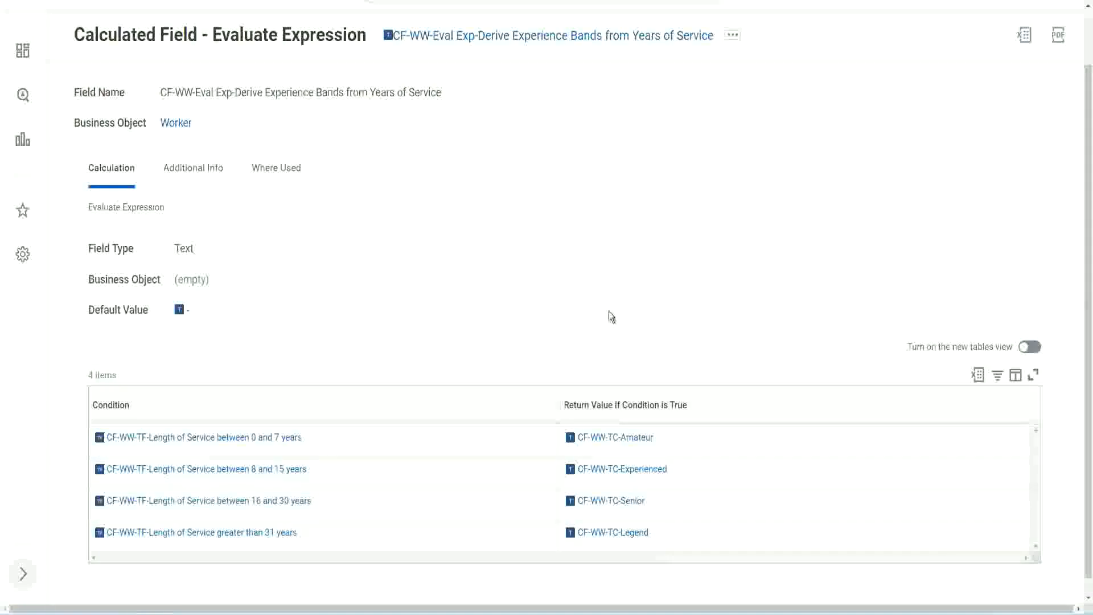
left_click(495, 402)
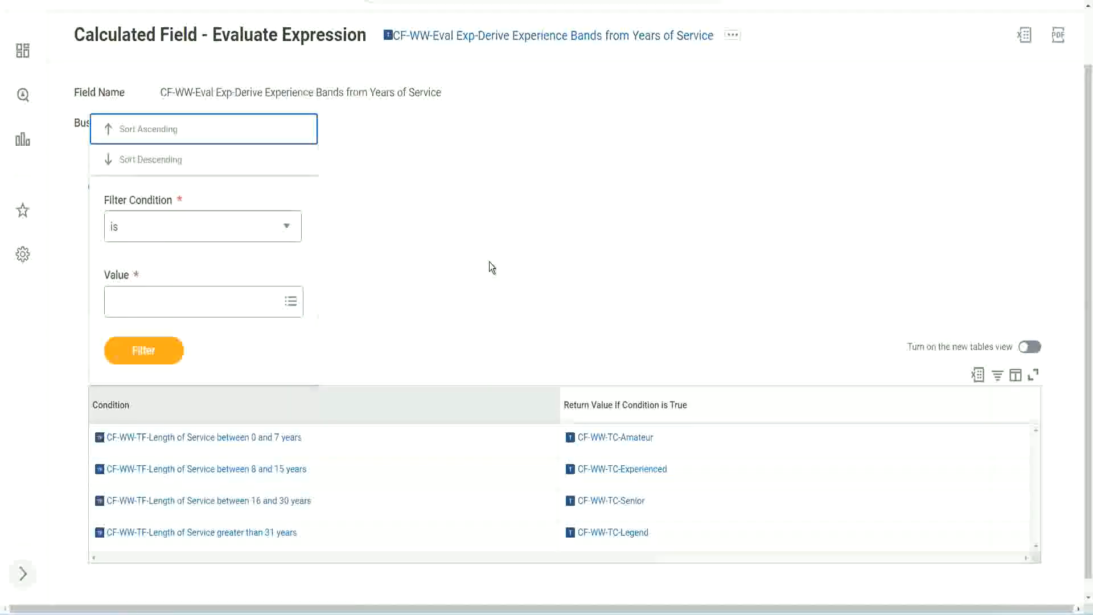
left_click(489, 267)
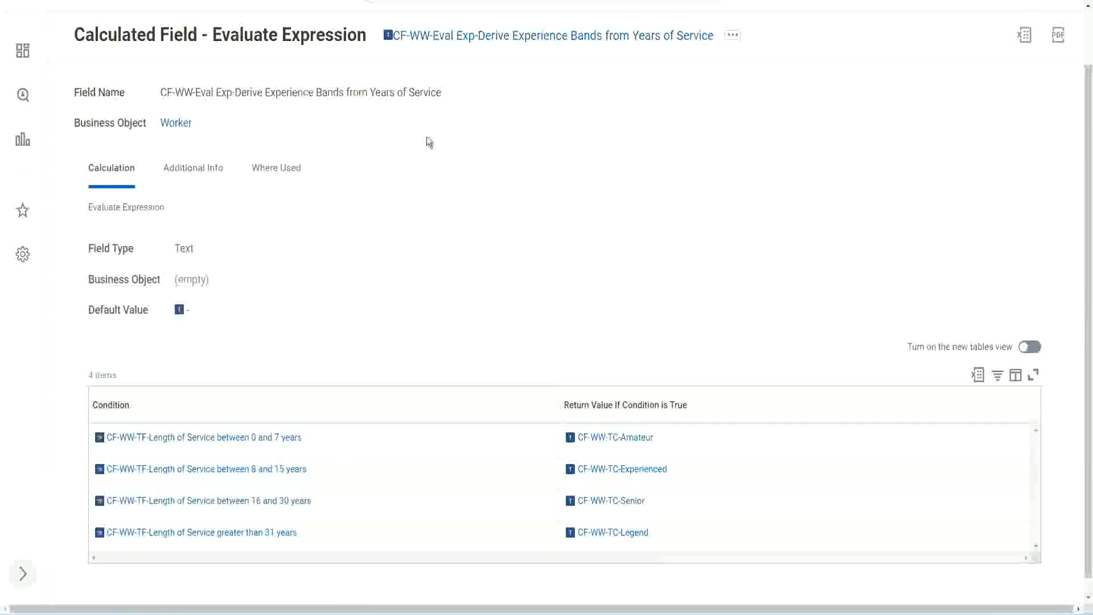
right_click(481, 38)
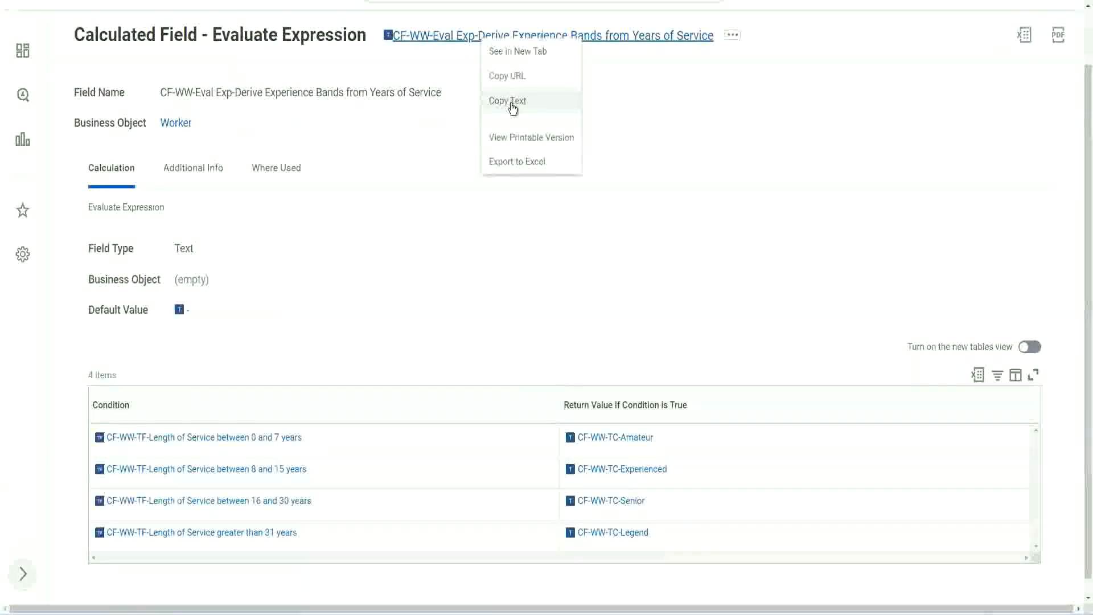
left_click(511, 105)
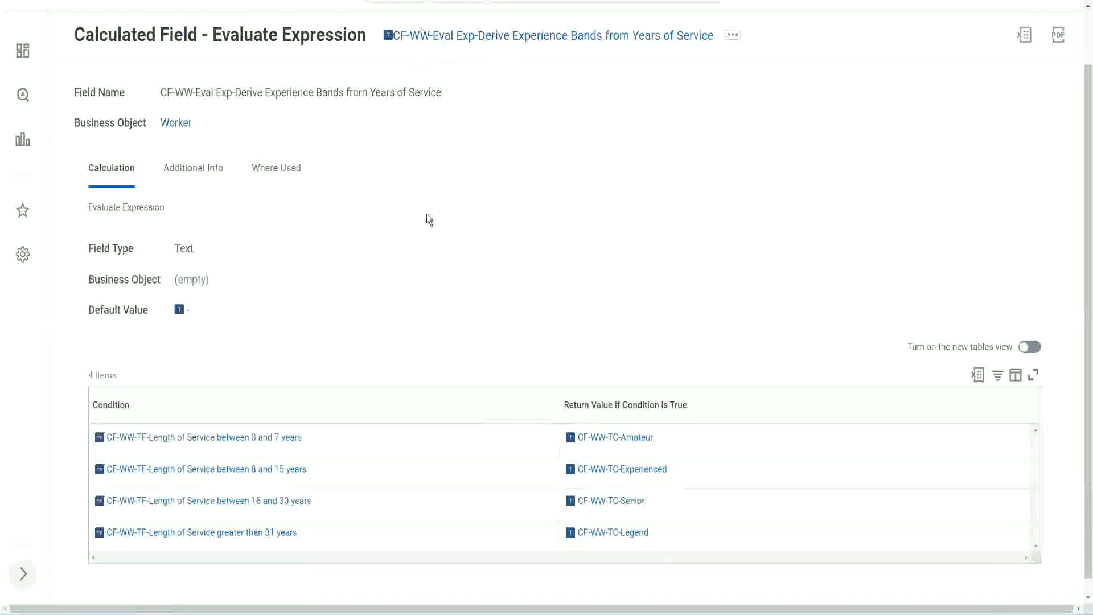
Step: Return to the custom report definition, search for "create cal field" and open the Create Calculated Field task
scroll(426, 225, "up", 1)
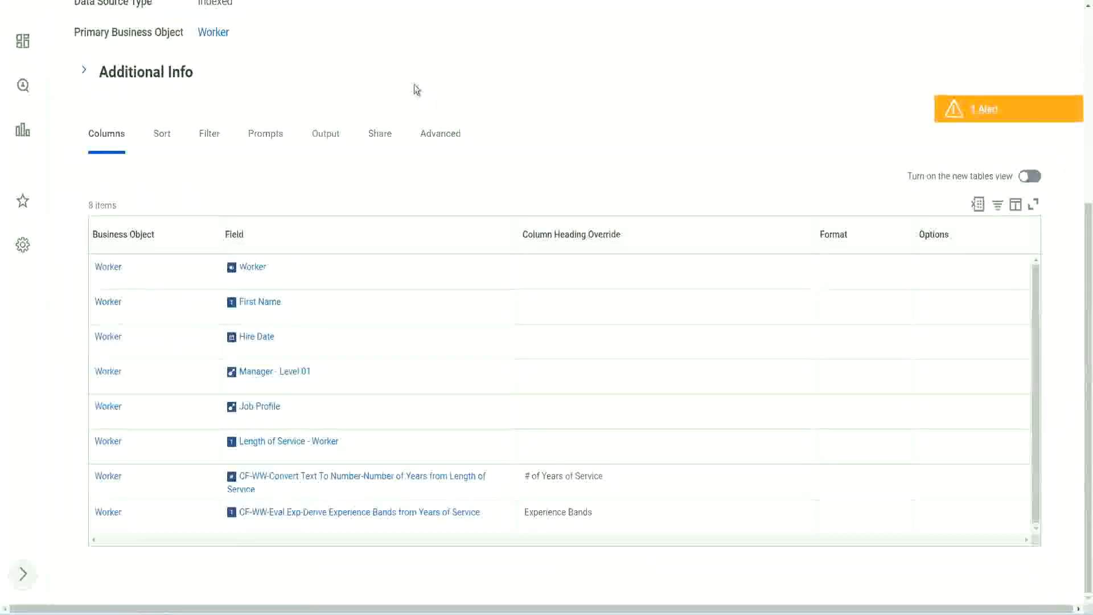
scroll(427, 82, "up", 4)
left_click(444, 70)
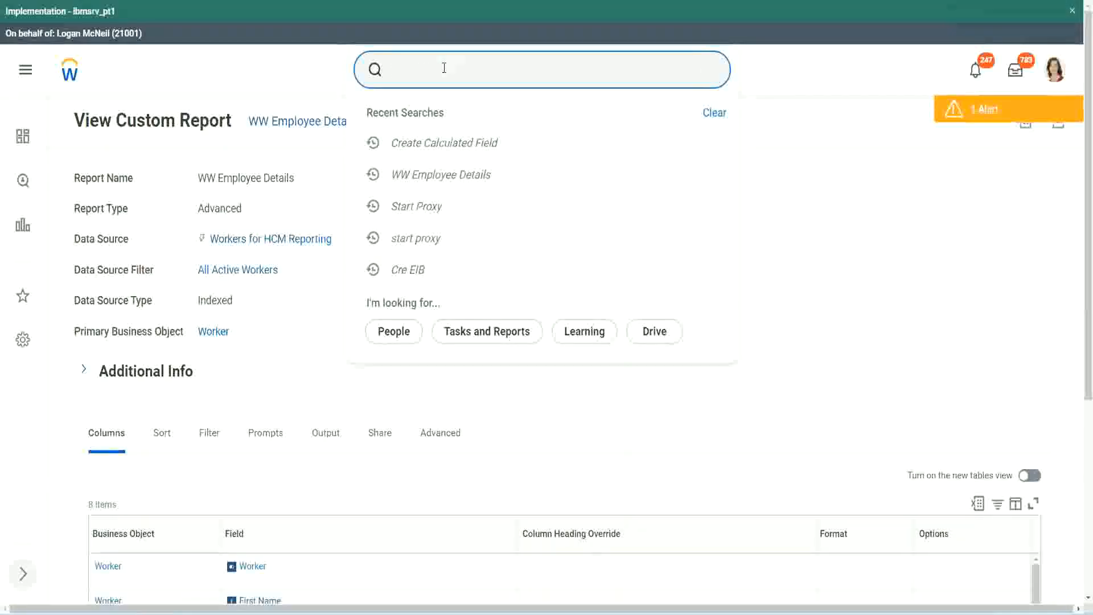
type("create cal field")
left_click(457, 117)
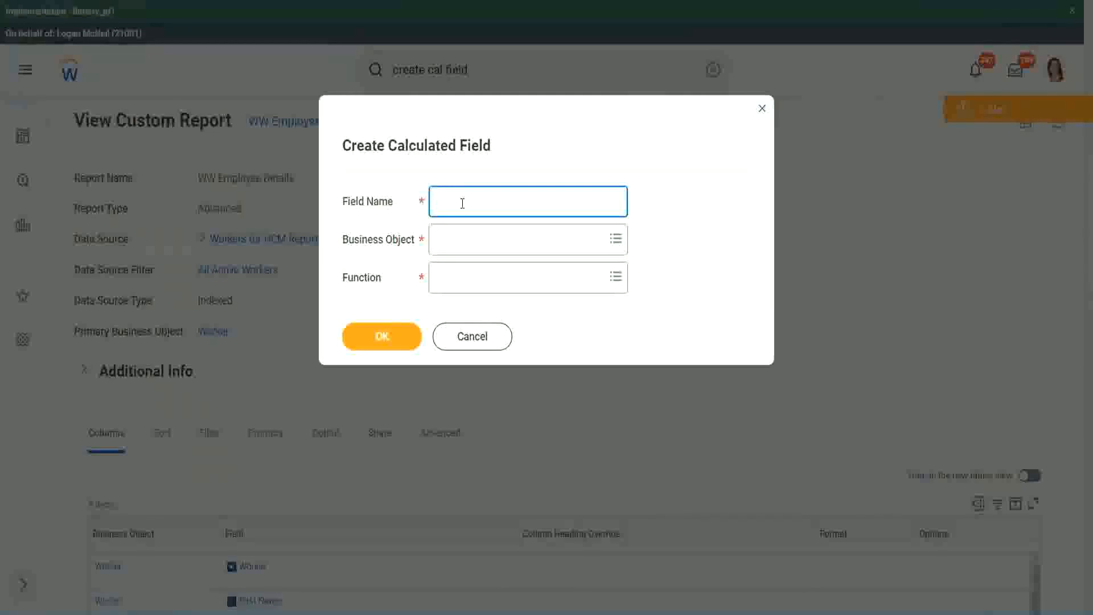
Step: Paste the copied name as the Field Name and insert "Bands" after "Eval Exp"
key("ctrl+v")
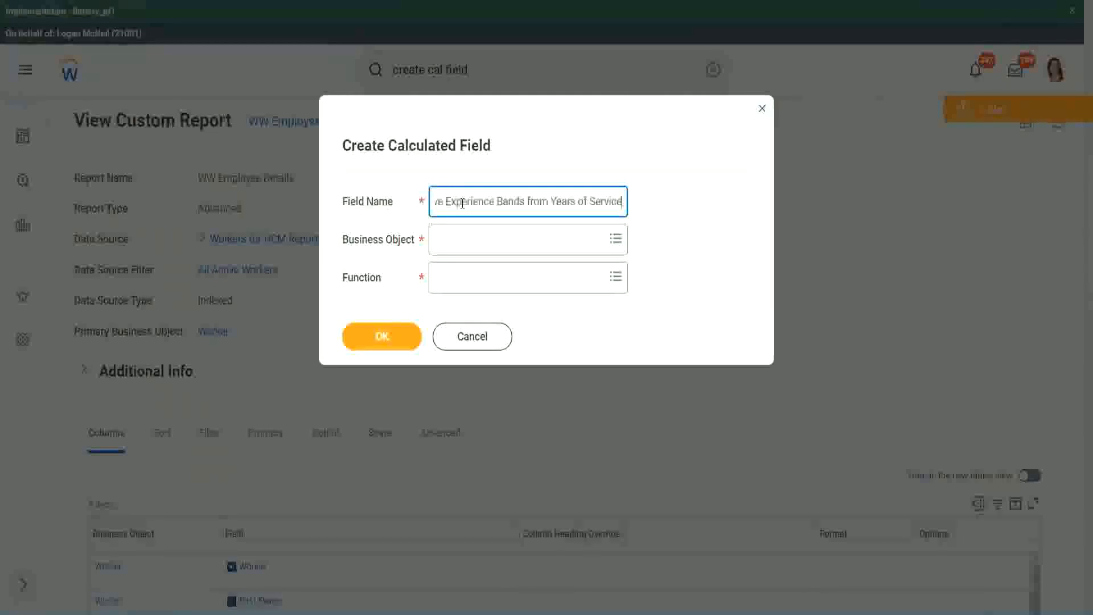
left_click_drag(462, 203, 399, 185)
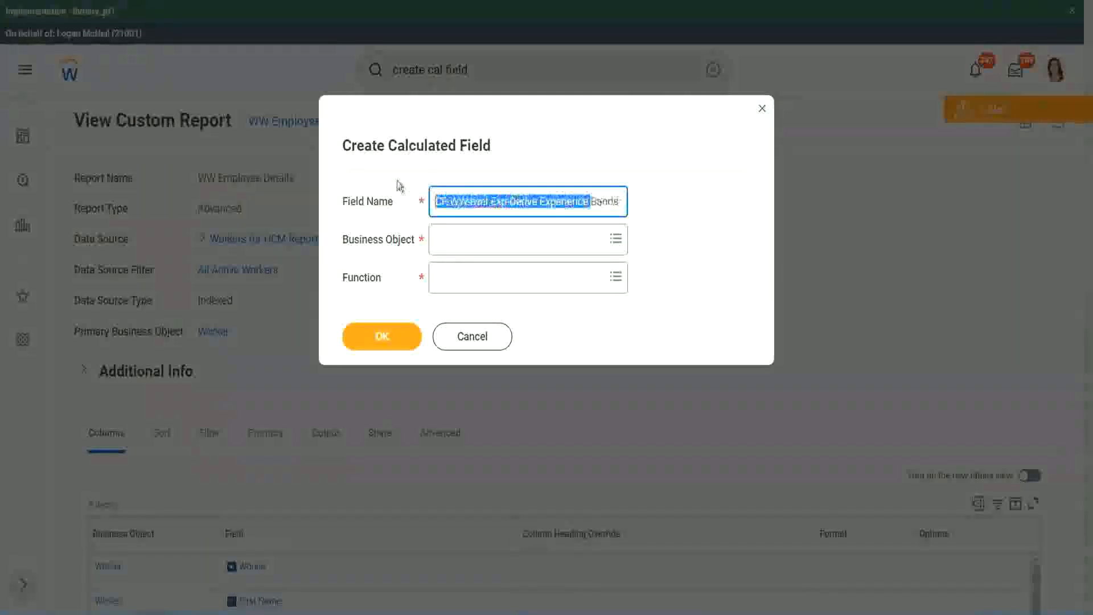
left_click(495, 203)
double_click(497, 204)
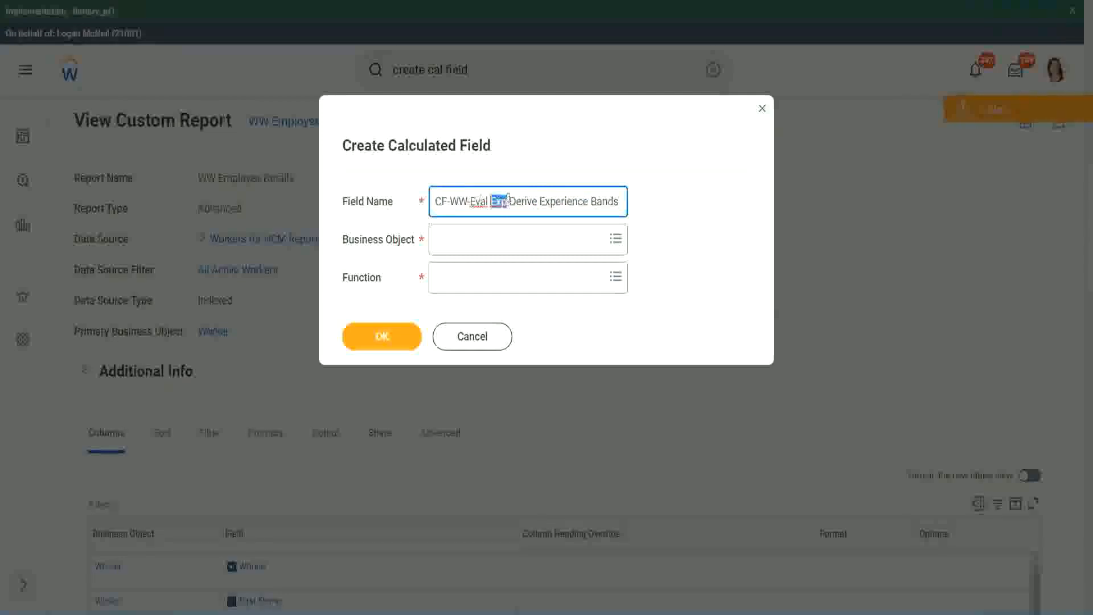
left_click(506, 201)
type("bands")
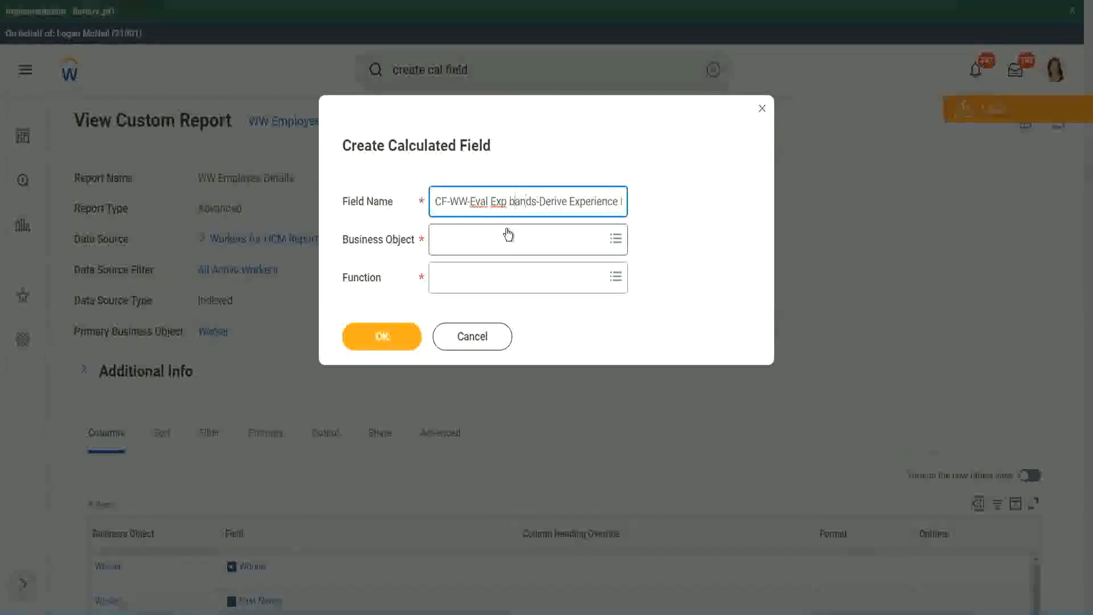
key("Left")
key("Left")
key("Left")
key("Left")
key("shift+Left")
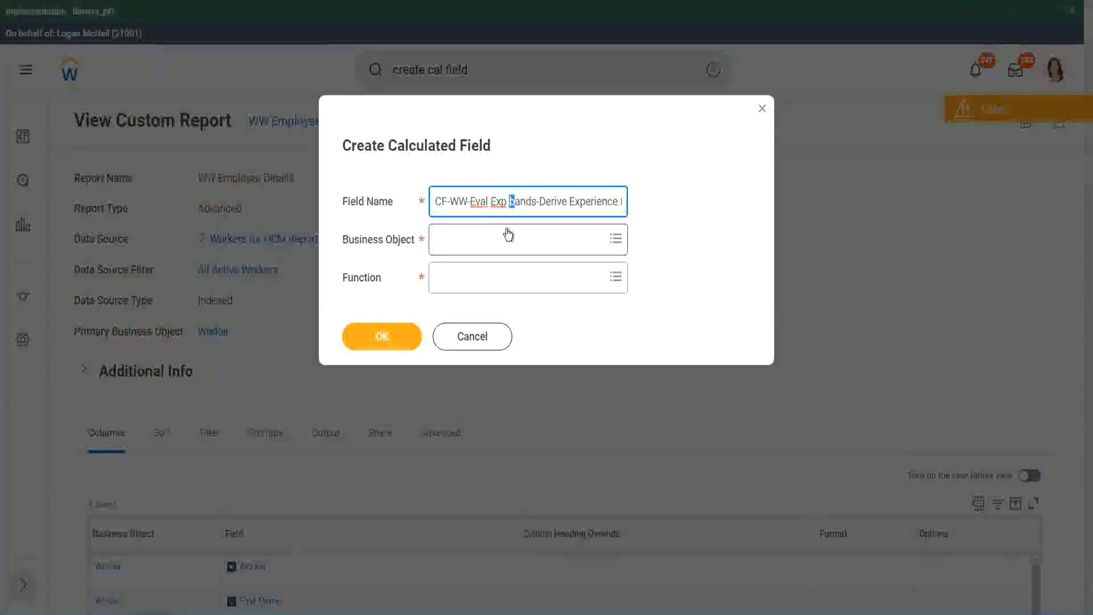
type("B")
Step: Replace "Derive" with "Determine" in the new calculated field's Field Name
key("Right")
key("Right")
key("Right")
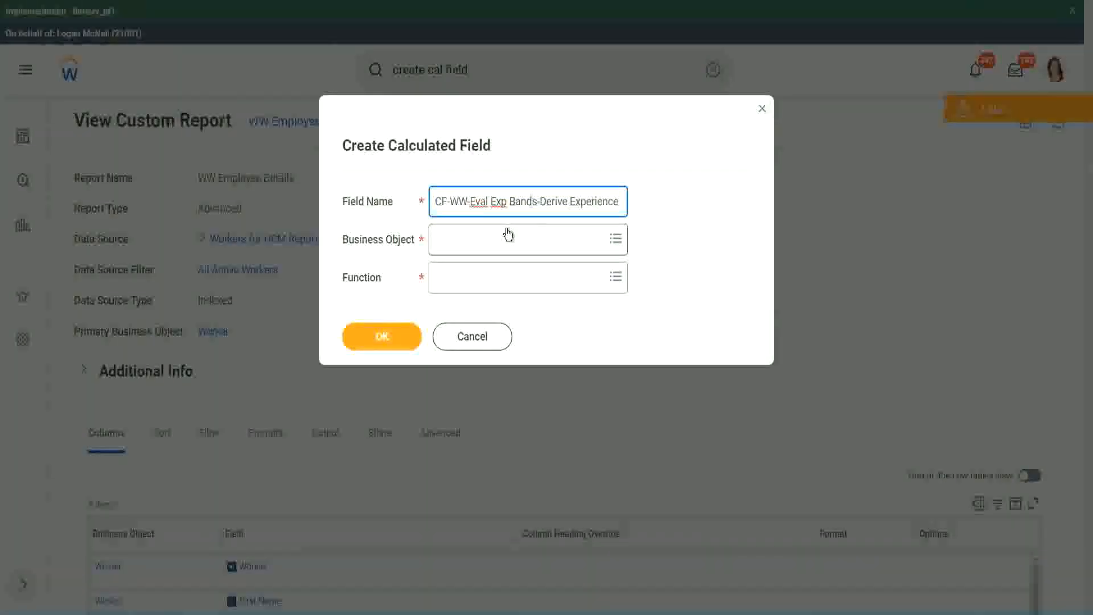
key("Right")
key("Right")
key("Right")
key("Right")
key("Right")
key("Right")
key("Right")
key("Right")
key("Right")
key("Right")
key("Right")
key("Right")
key("Right")
key("Right")
key("Right")
key("Right")
key("Right")
key("Right")
key("Right")
key("Right")
key("Right")
key("Right")
key("Right")
key("Right")
key("Right")
key("Right")
key("Right")
key("Right")
key("Right")
key("Right")
key("Right")
key("Right")
key("Right")
key("Right")
key("Right")
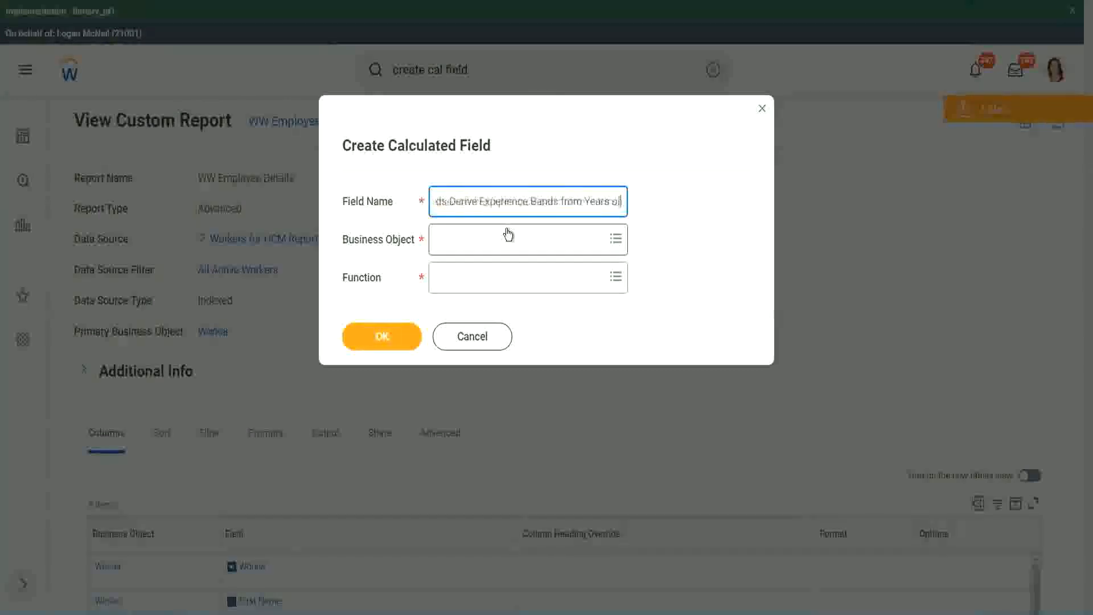
key("Left")
key("Left")
key("Left")
key("Left")
key("Left")
key("Left")
key("Left")
key("Left")
key("Left")
key("Left")
key("Left")
key("Left")
key("Left")
key("Left")
key("Left")
key("Left")
key("Left")
key("Left")
key("Left")
key("Left")
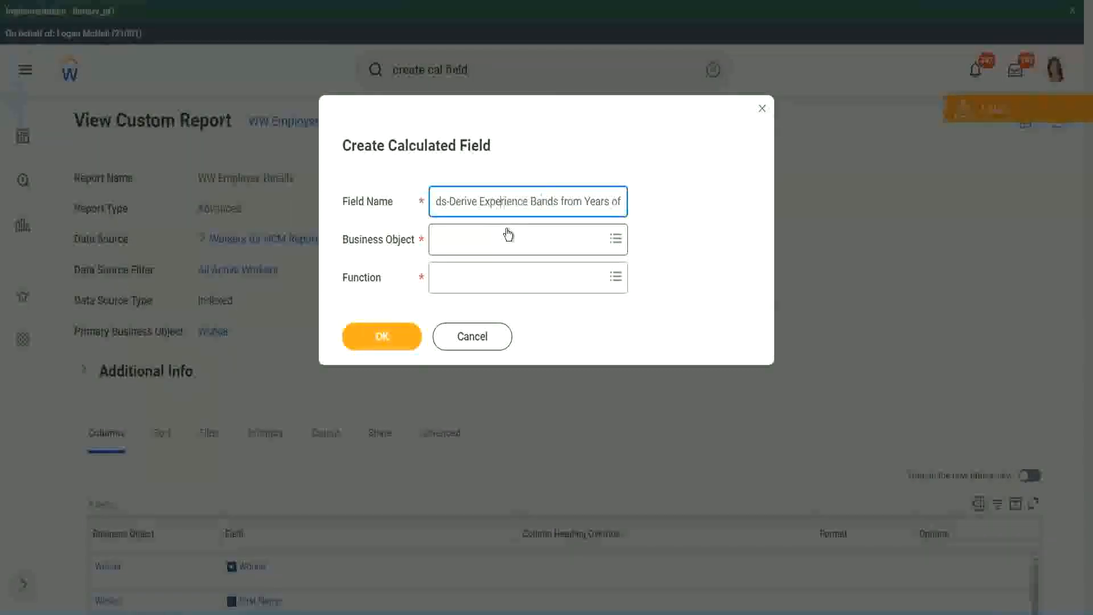
key("Left")
key("Left")
key("shift+Left")
key("shift+Left")
key("shift+Left")
key("shift+Left")
key("shift+Left")
key("shift+Left")
type("Determine")
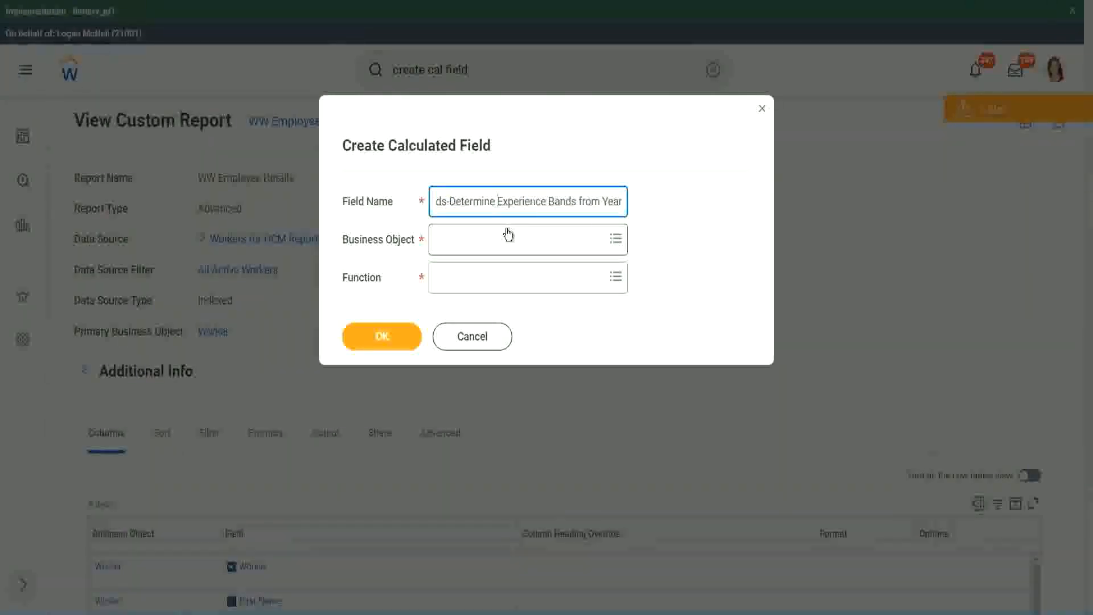
key("End")
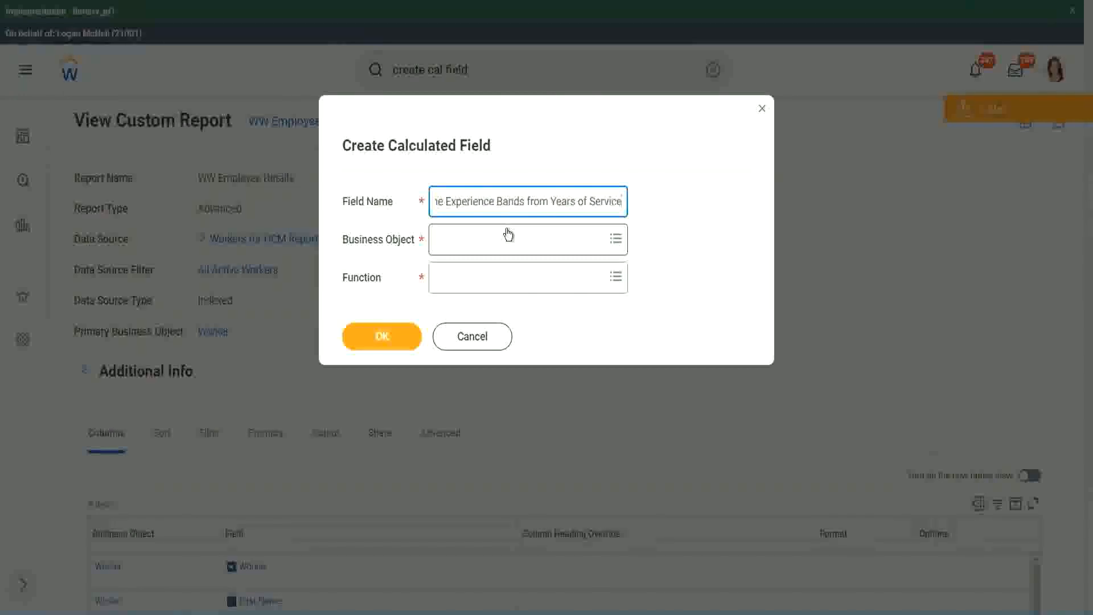
Step: Set the Business Object to Worker and the Function to Evaluate Expression Band
left_click(487, 244)
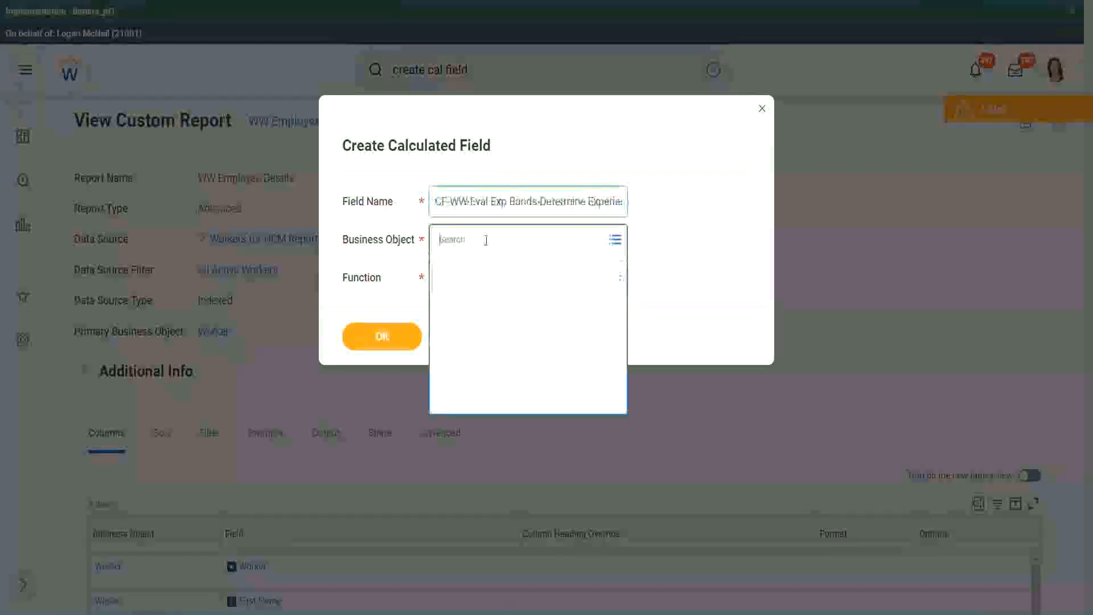
type("work")
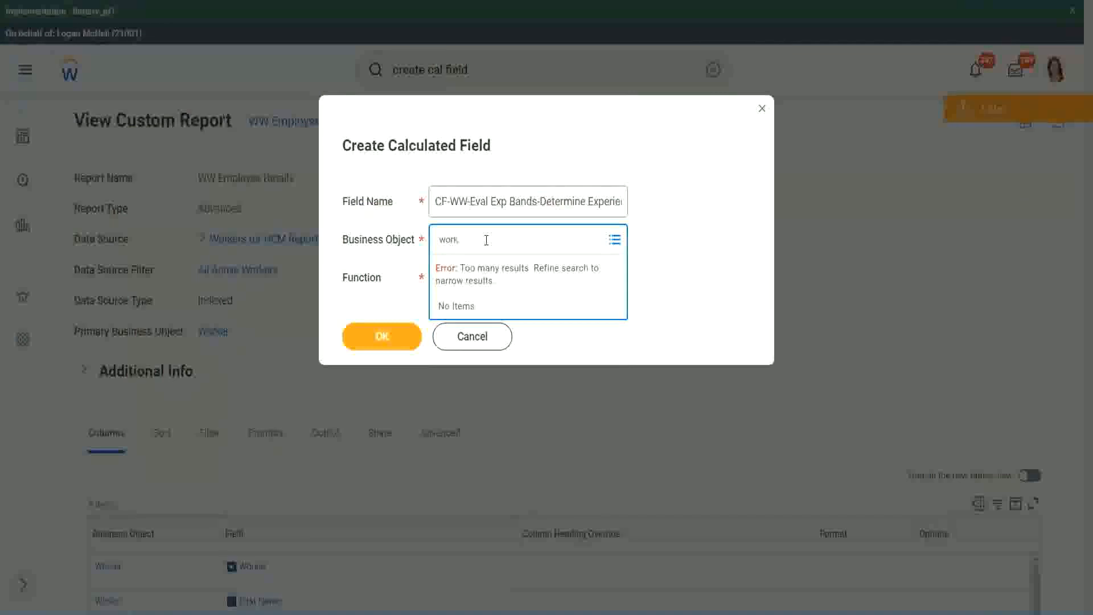
type("er")
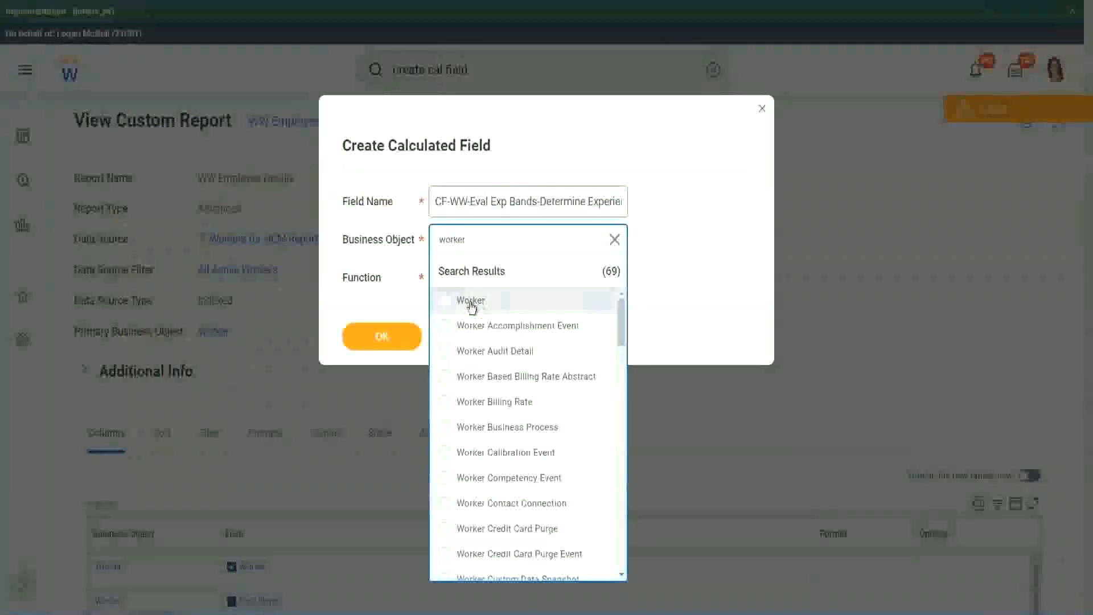
left_click(463, 300)
left_click(462, 275)
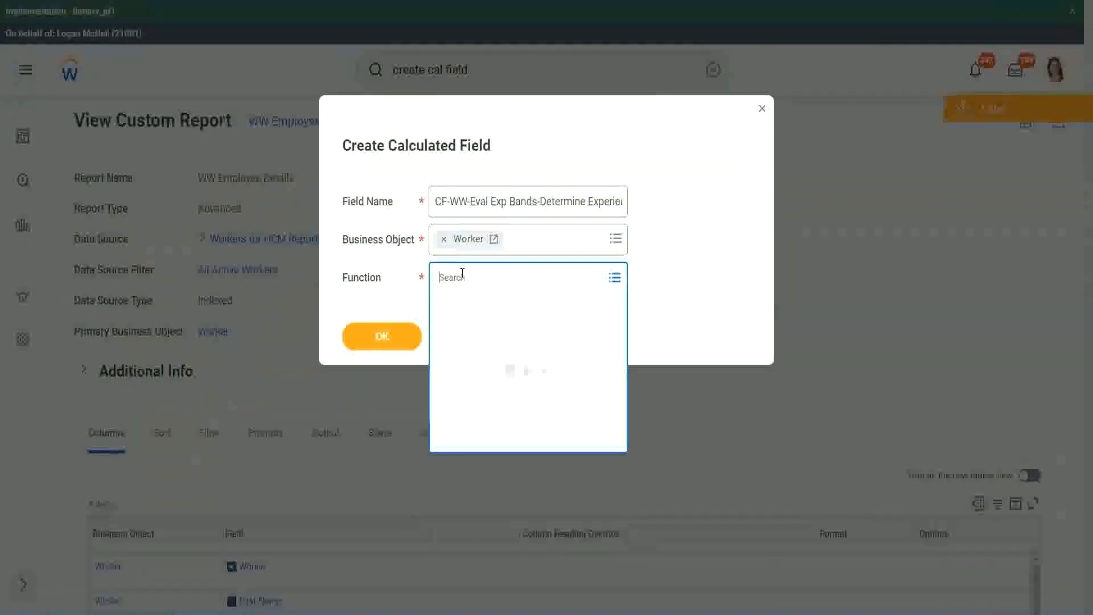
type("eval ex")
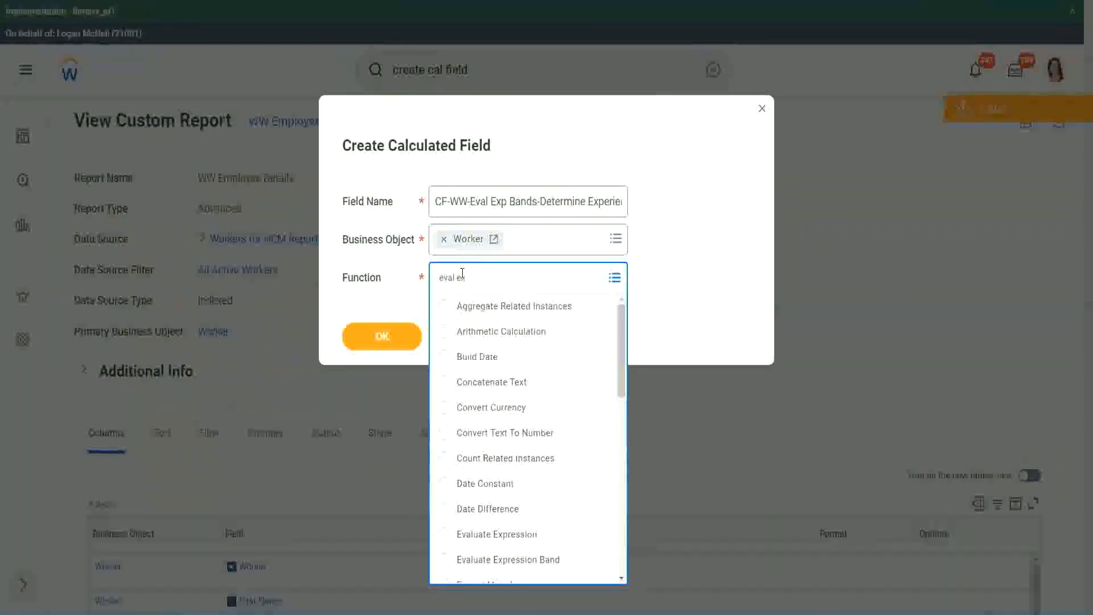
type("p")
key("Return")
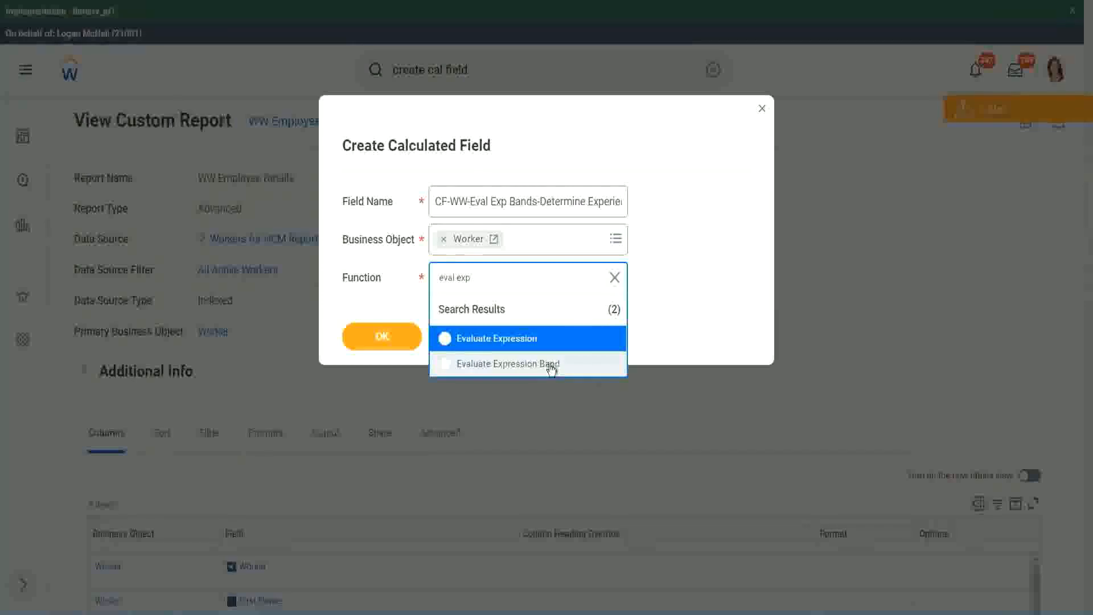
left_click(551, 368)
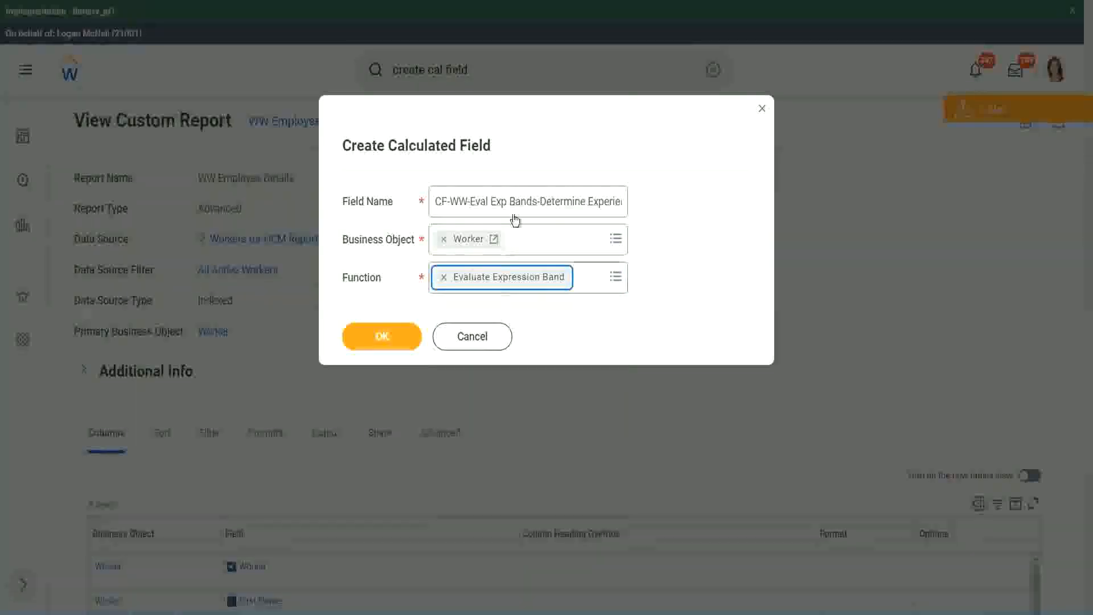
Step: Shorten "Bands" after "Eval Exp" to "Band" in the Field Name and proceed to the calculation definition
left_click(536, 201)
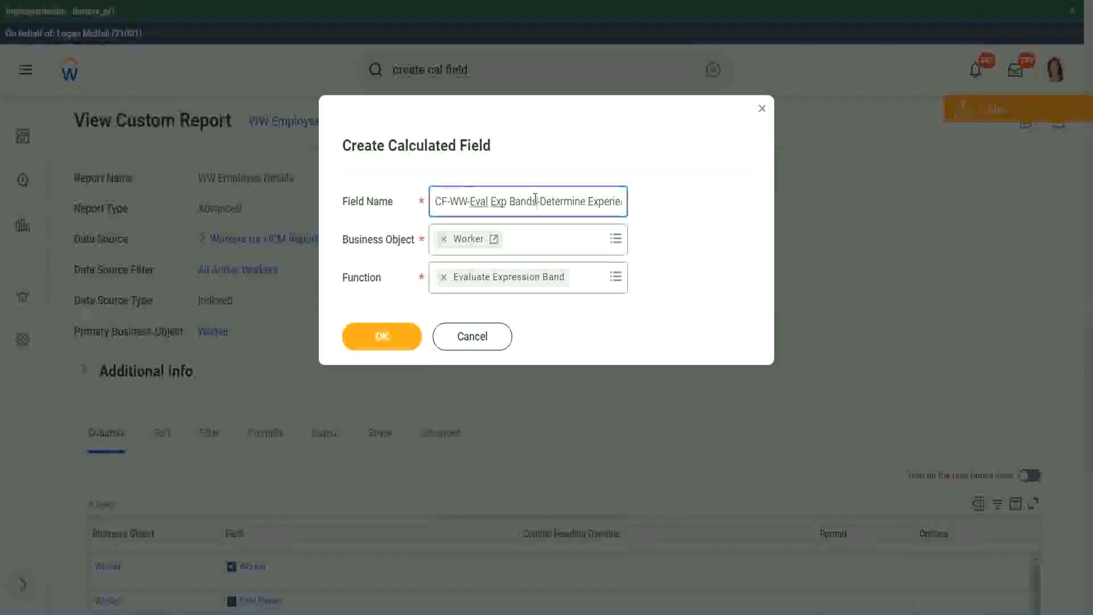
key("BackSpace")
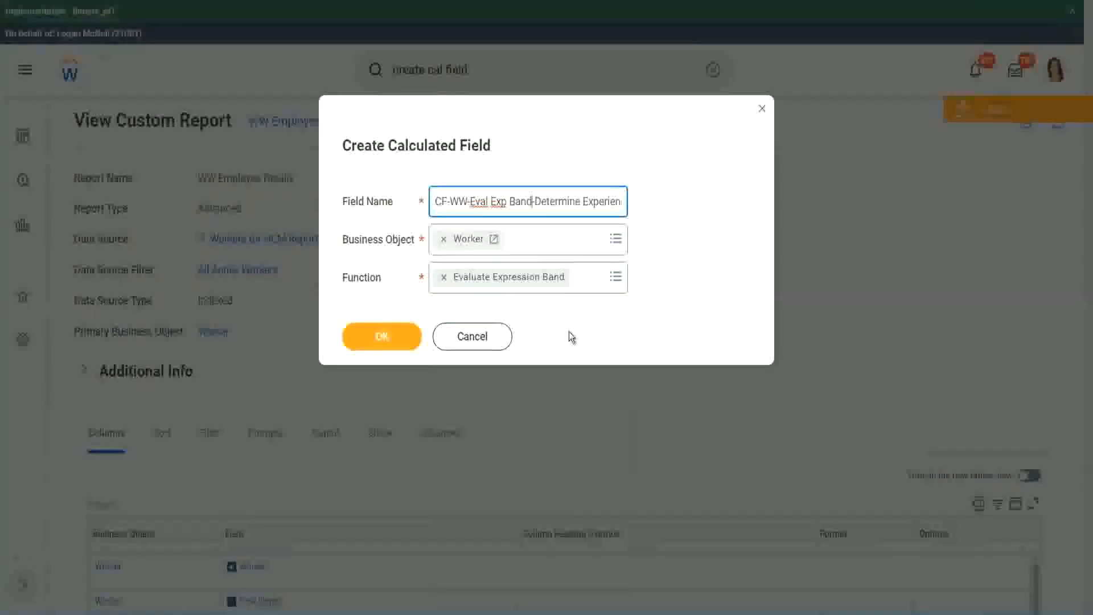
left_click(386, 339)
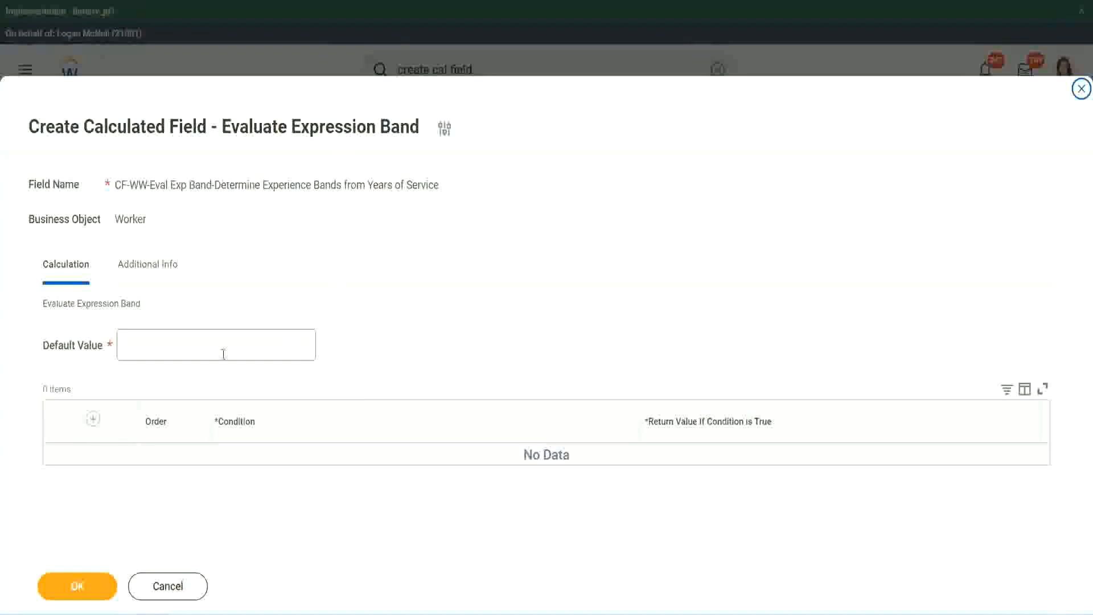
Step: Set the Default Value to "-" and add the first condition row
left_click(158, 351)
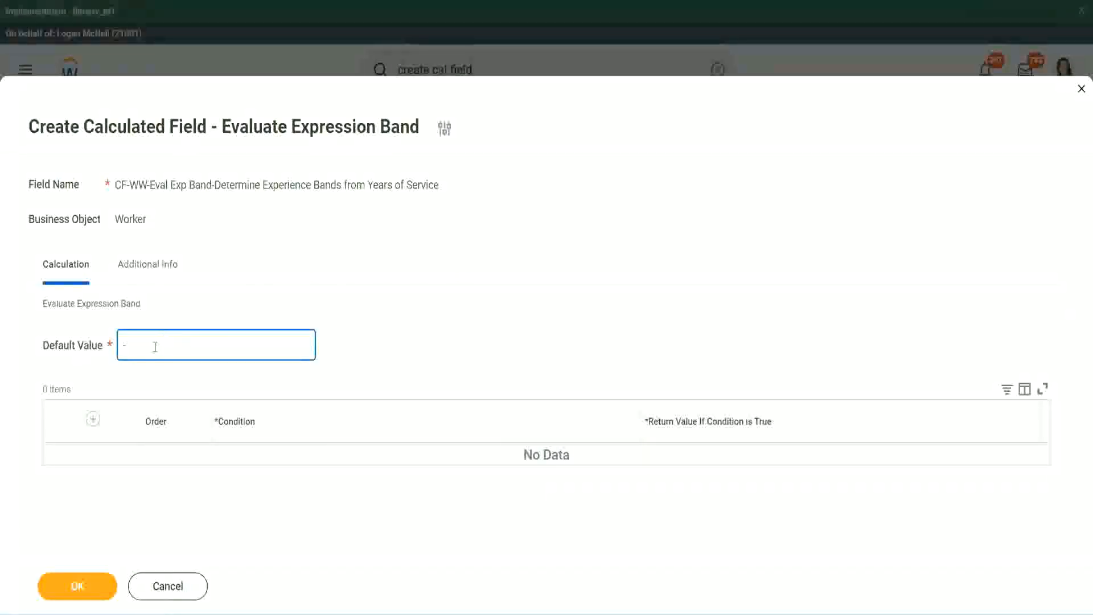
left_click(93, 419)
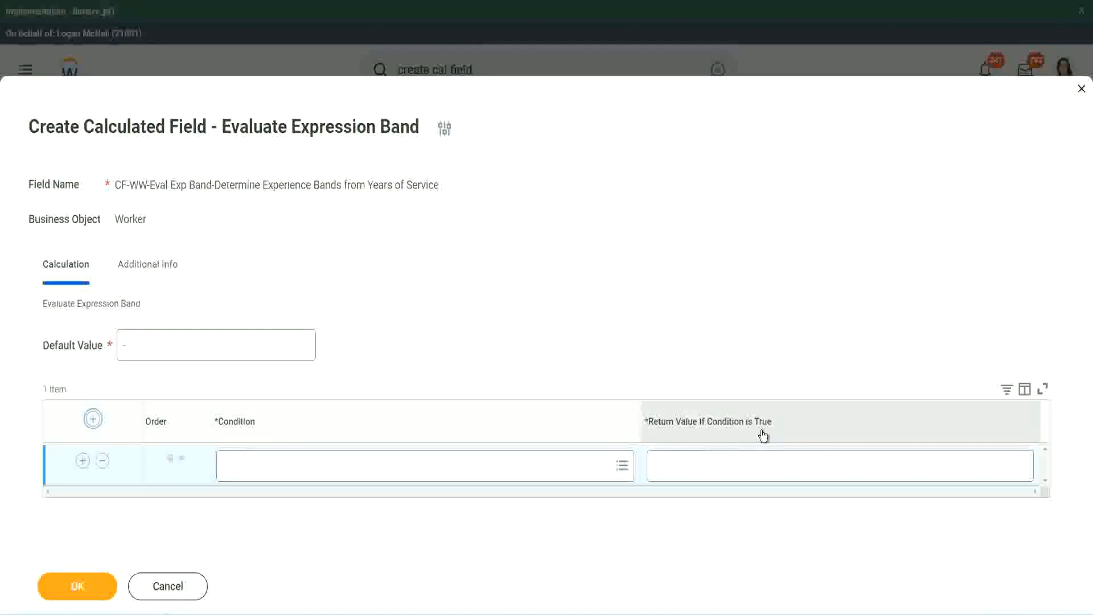
left_click(712, 465)
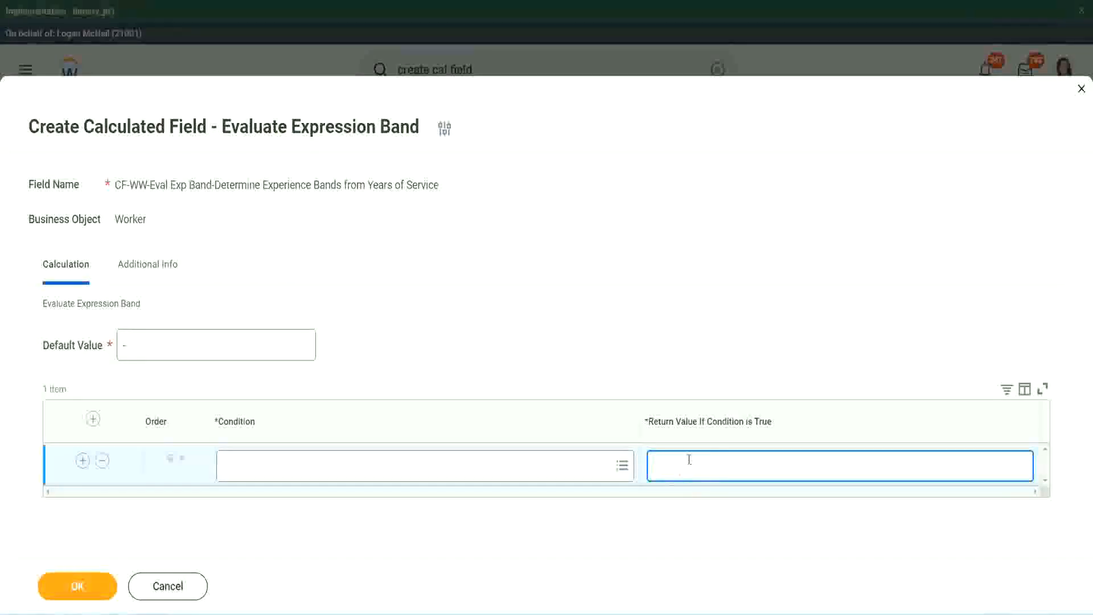
type("adkjdjaidjaijdiaj")
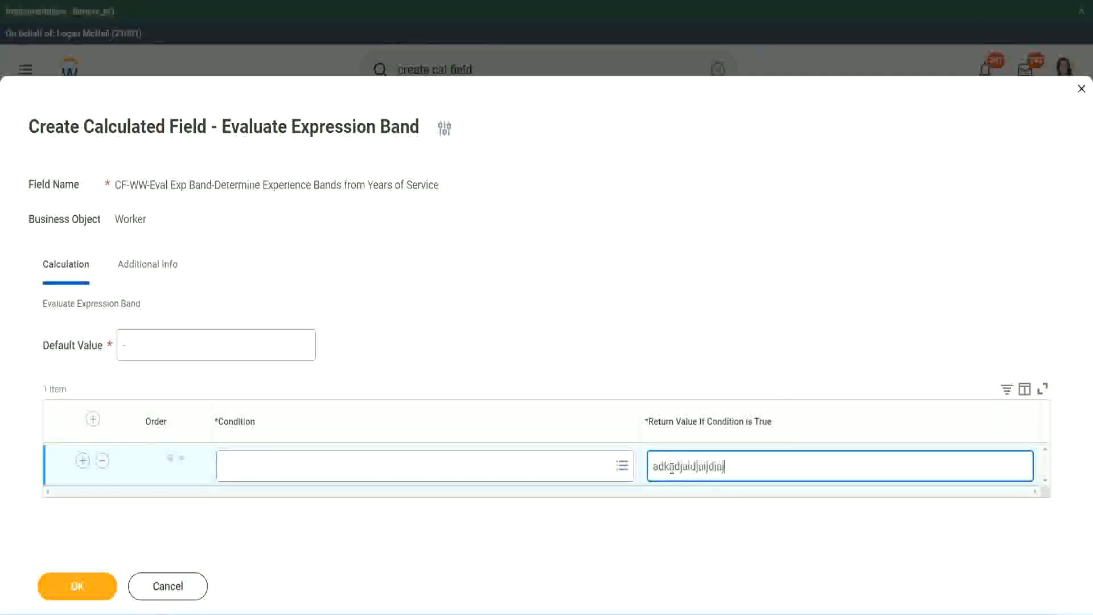
key("BackSpace")
key("BackSpace")
key("BackSpace")
key("BackSpace")
key("BackSpace")
key("BackSpace")
key("BackSpace")
key("BackSpace")
key("BackSpace")
key("BackSpace")
key("BackSpace")
key("BackSpace")
key("BackSpace")
key("BackSpace")
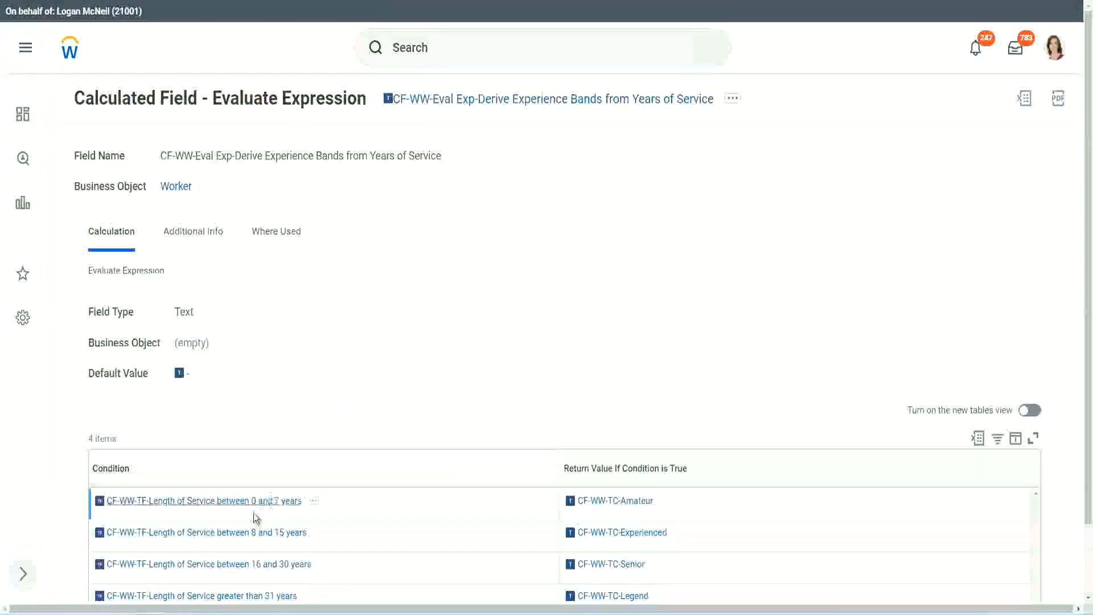
Step: Copy CF-WW-TF-Length of Service between 0 and 7 years from the existing field as the first row's condition, with return value Amateur
right_click(251, 505)
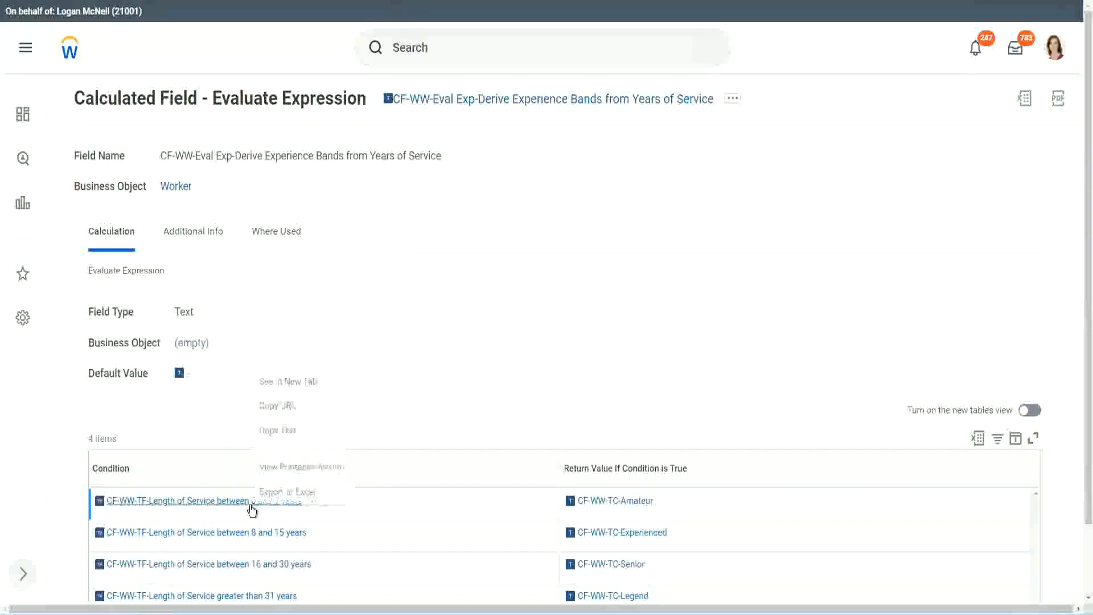
left_click(287, 430)
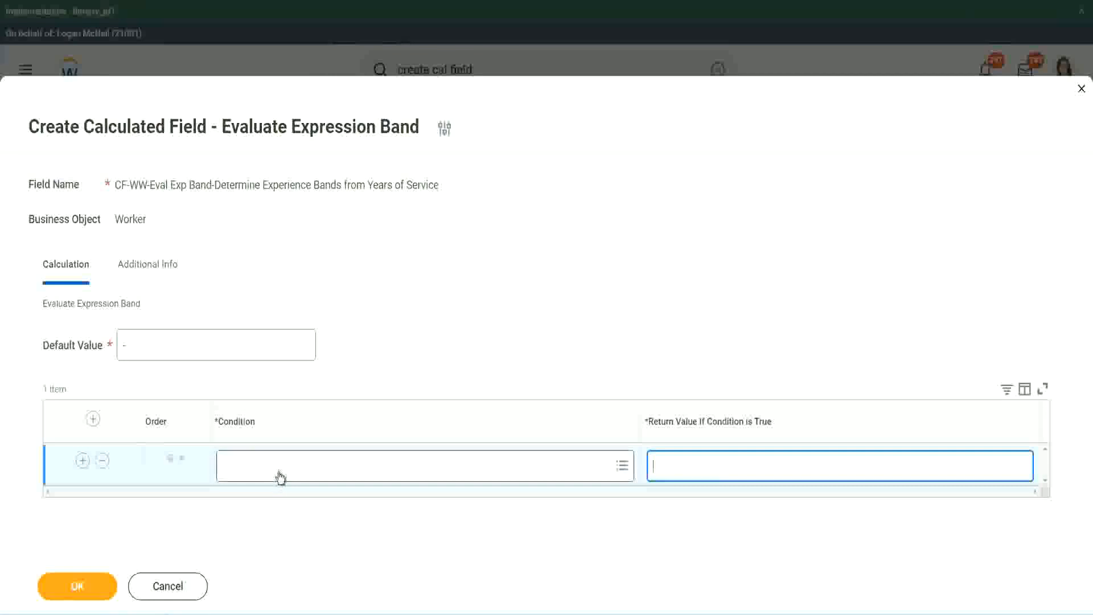
left_click(276, 468)
type("CF-WW-TF-Length of Service between 0 and 7 years")
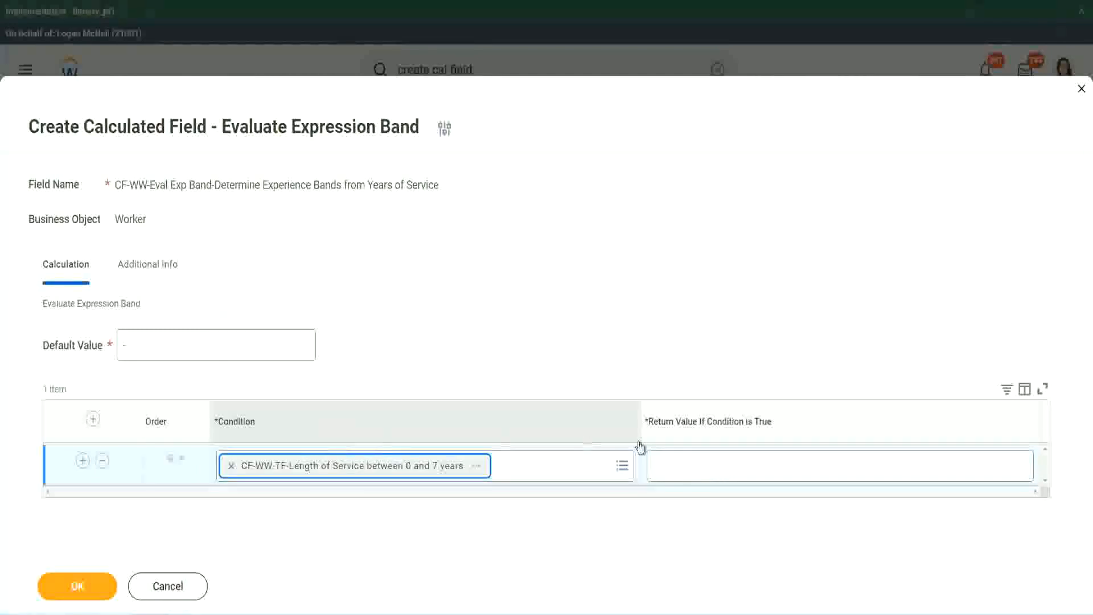
left_click(692, 455)
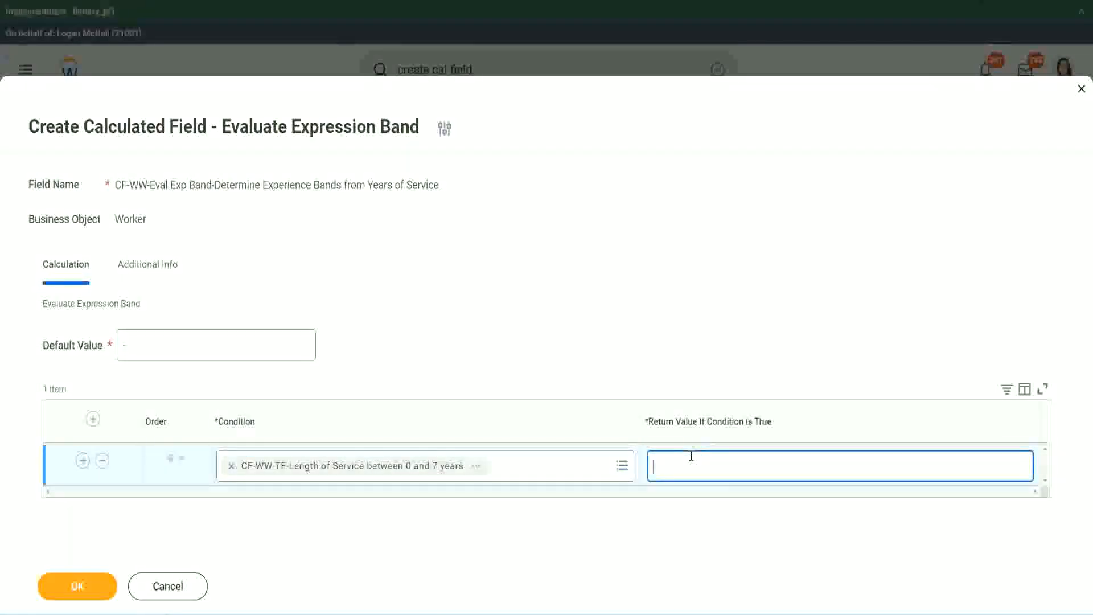
type("Amateur")
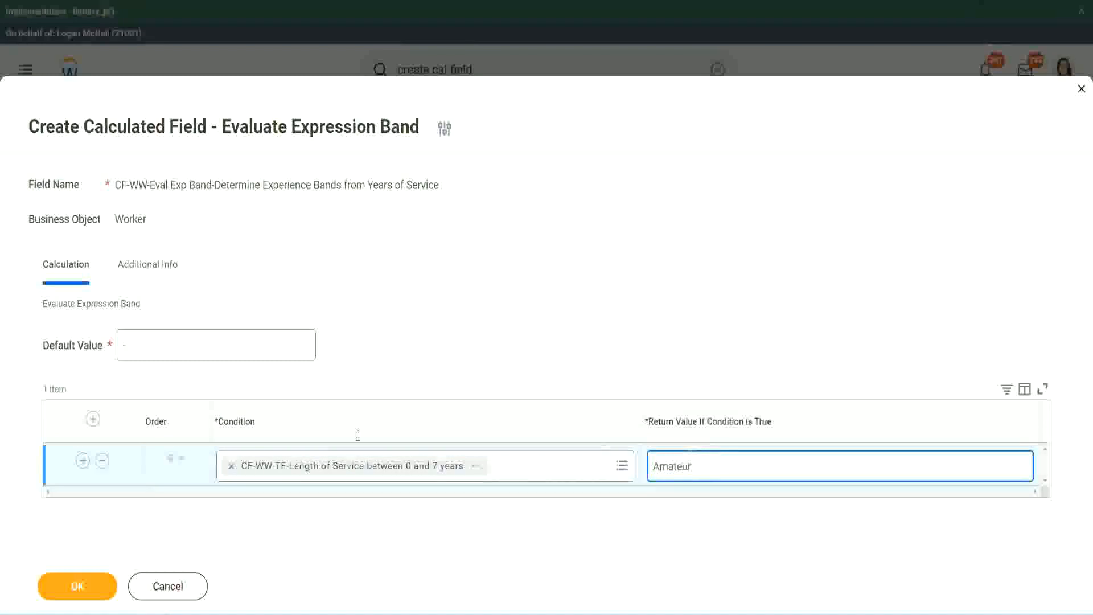
Step: Add three more empty condition rows below the Amateur row
left_click(82, 461)
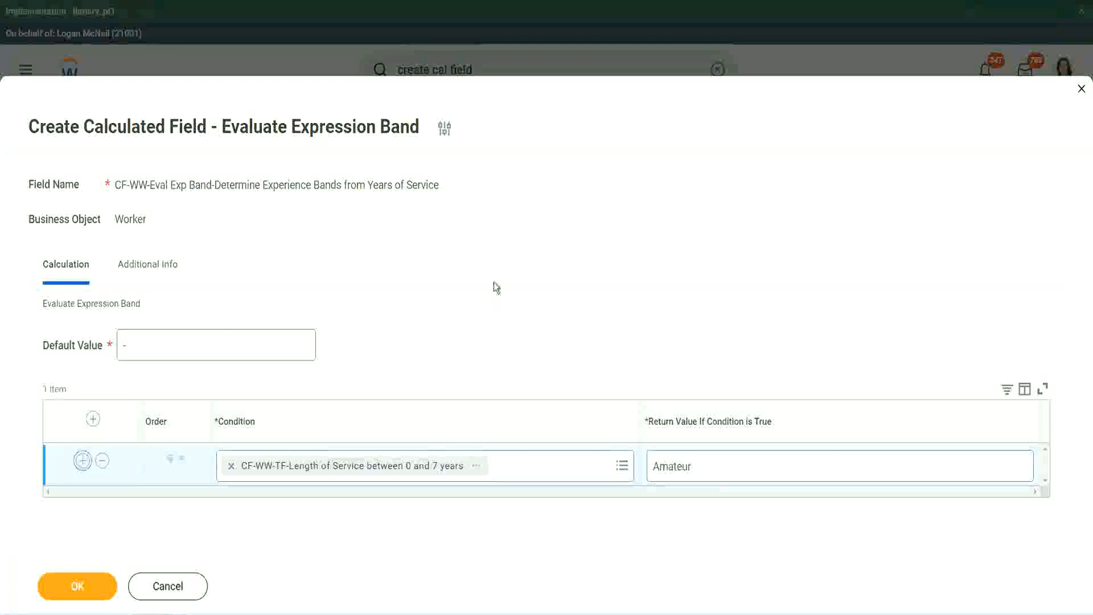
left_click(83, 502)
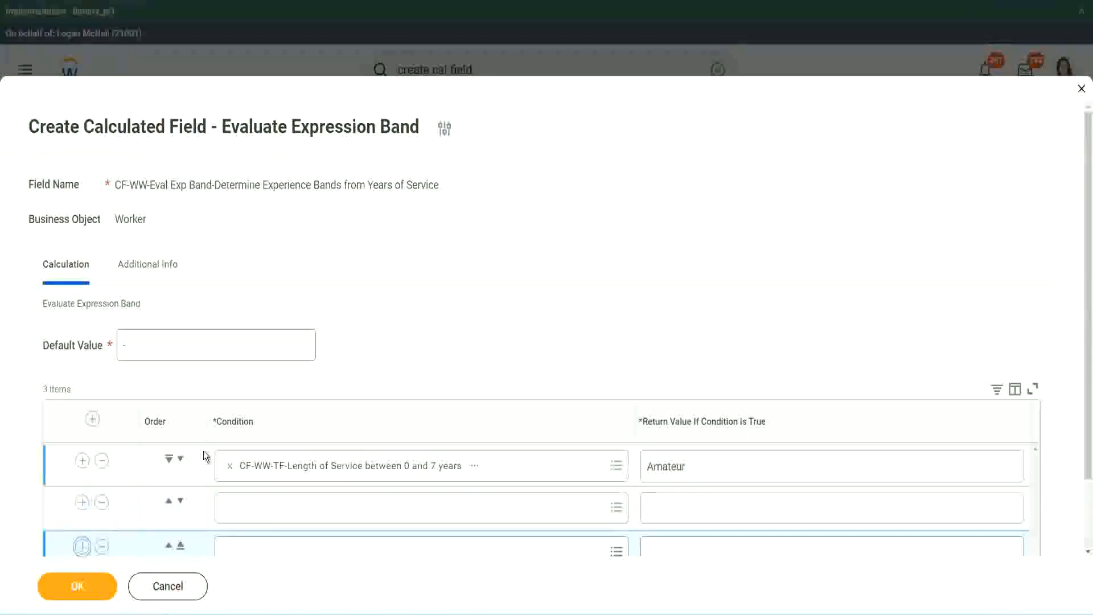
scroll(203, 452, "down", 2)
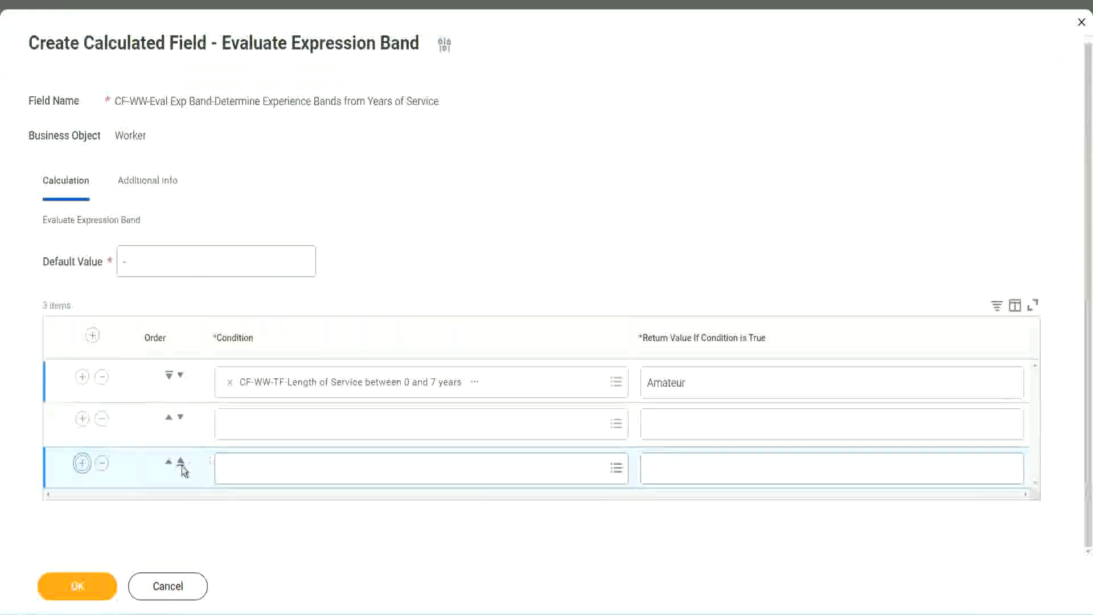
left_click(83, 463)
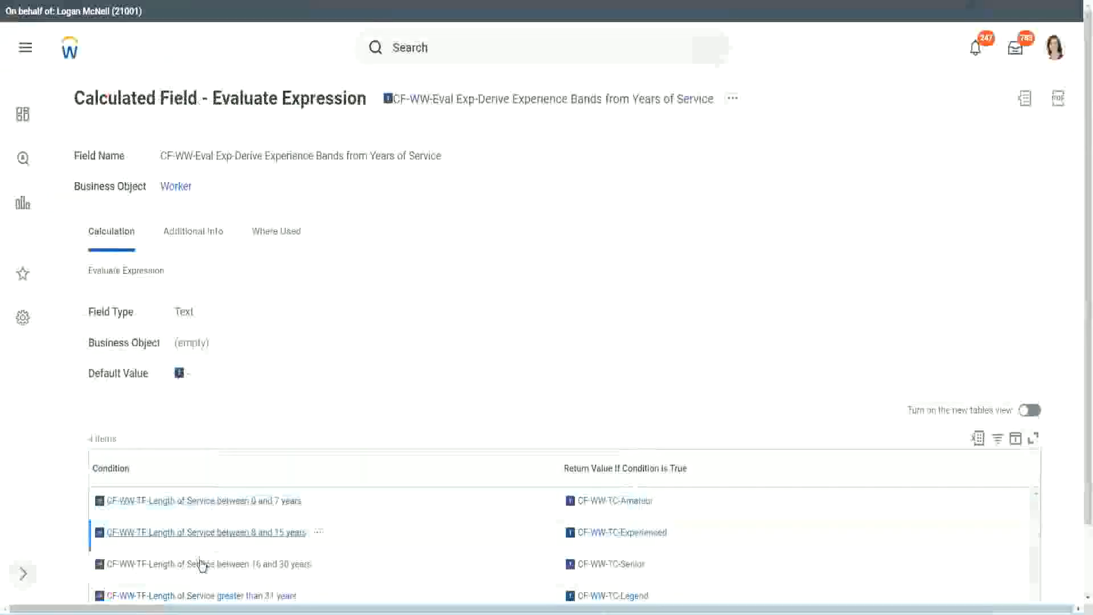
Step: Copy CF-WW-TF-Length of Service between 16 and 30 years into the second row's condition and move that row down to third place
right_click(203, 564)
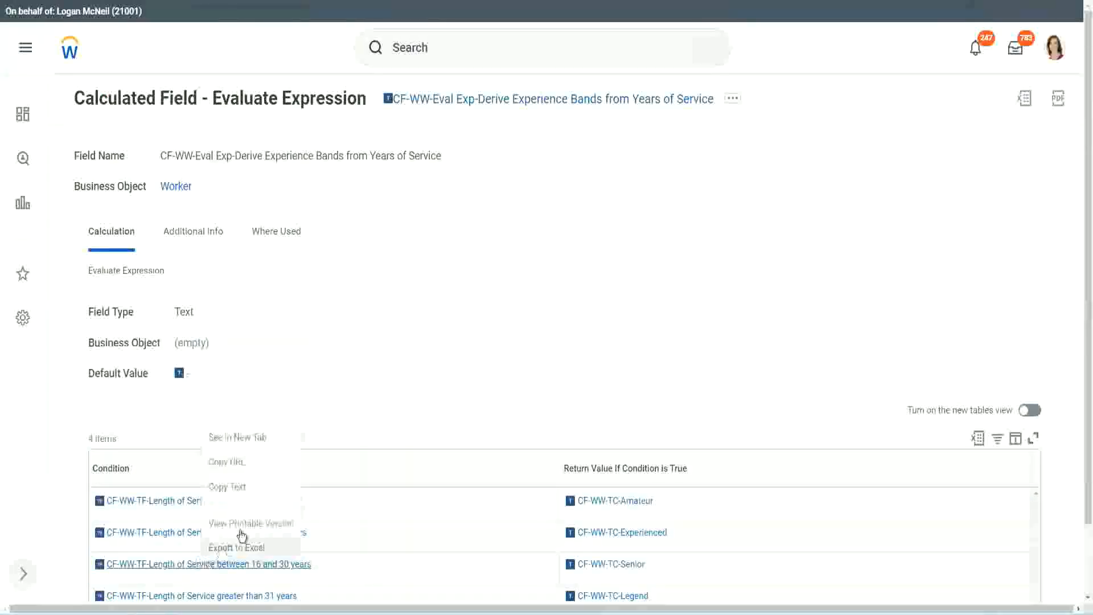
left_click(249, 488)
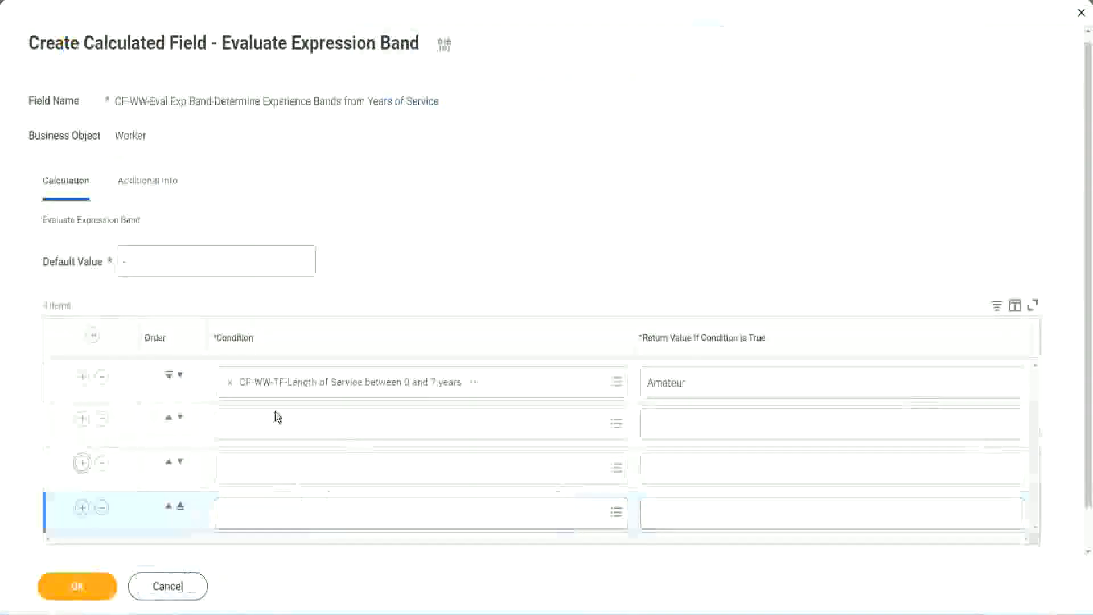
left_click(276, 422)
type("CF-WW-TF-Length of Service between 16 and 30 years")
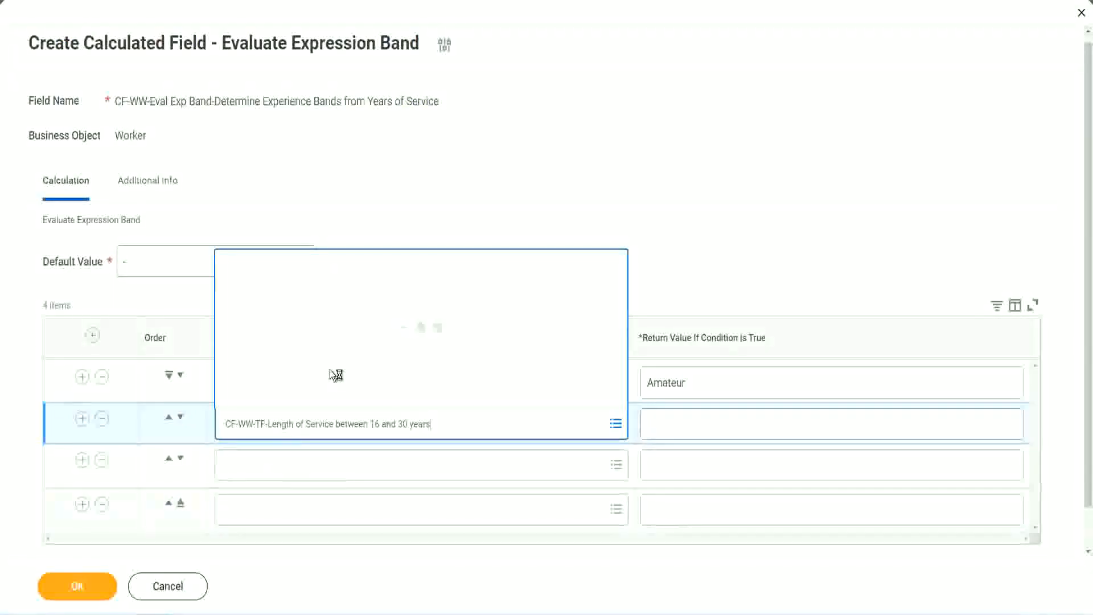
left_click(180, 417)
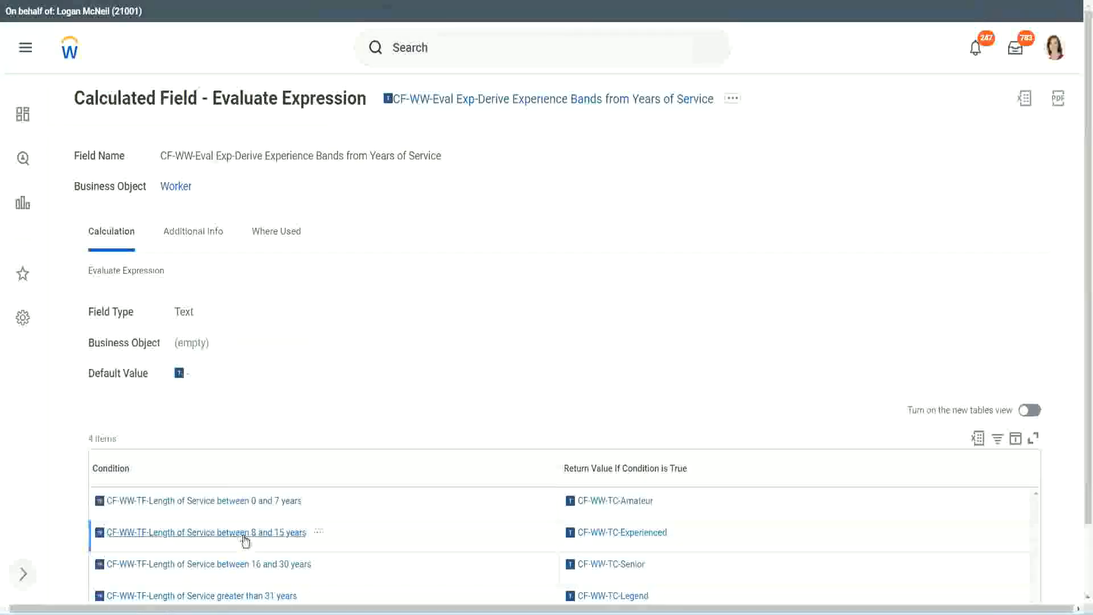
Step: Copy CF-WW-TF-Length of Service between 8 and 15 years from the existing field into the second row's condition
right_click(245, 540)
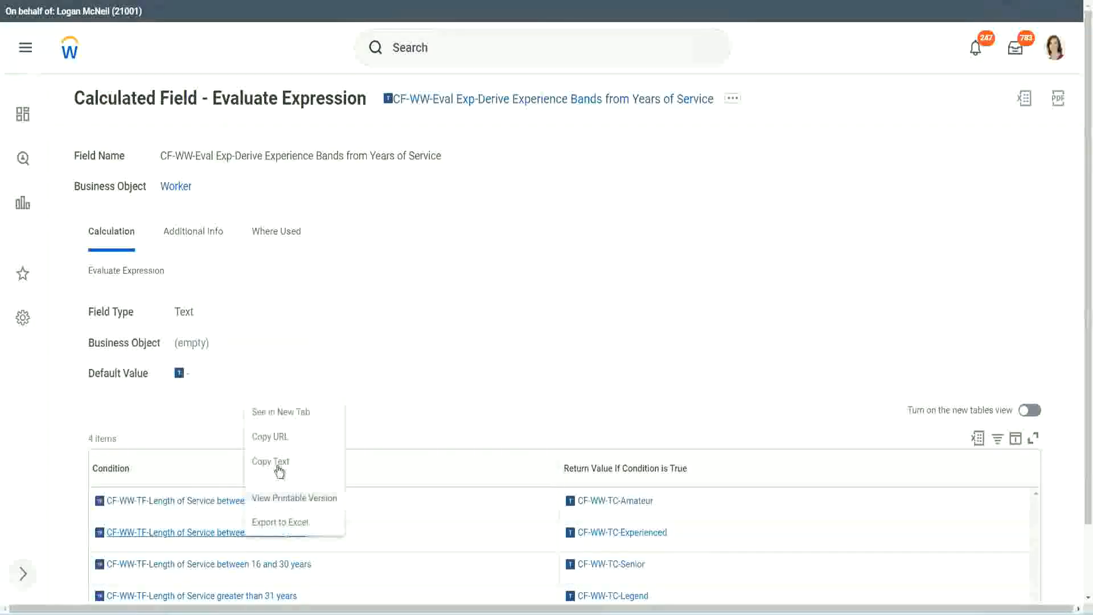
left_click(279, 462)
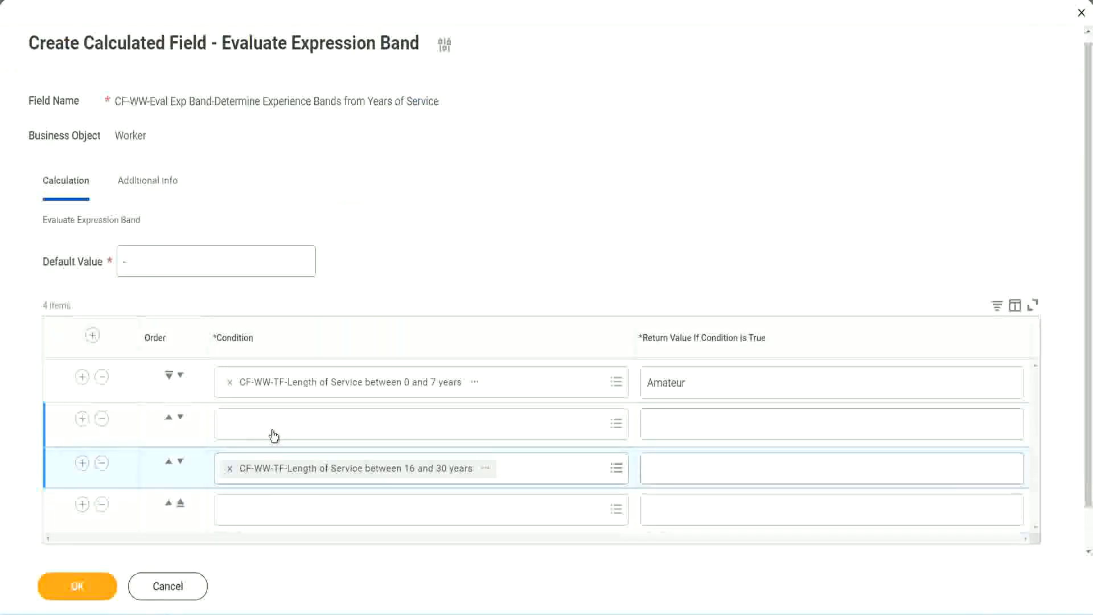
left_click(274, 436)
key("ctrl+v")
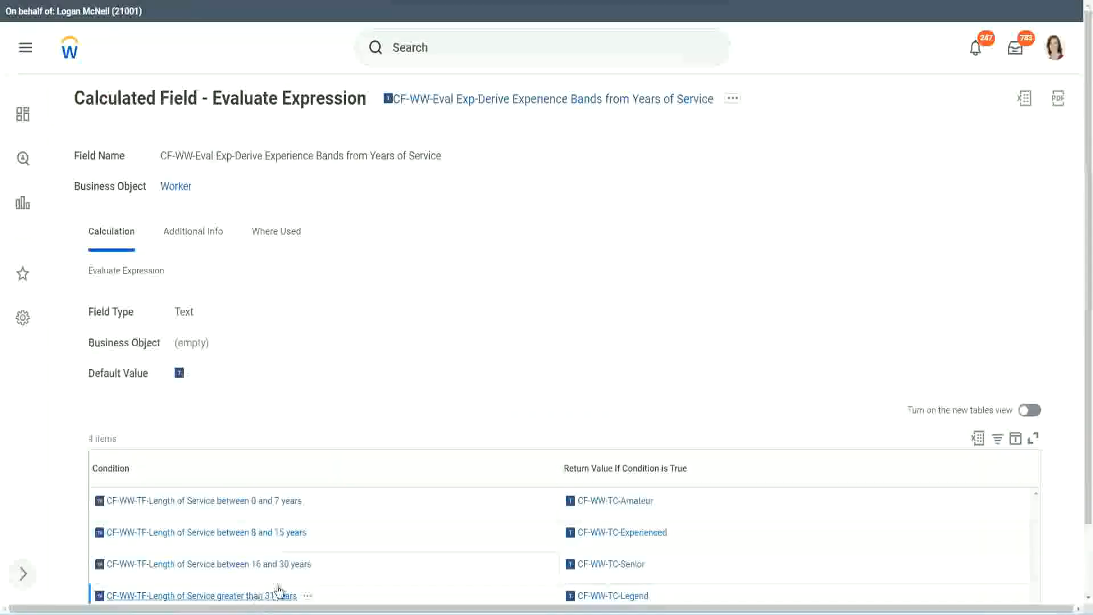
Step: Copy CF-WW-TF-Length of Service greater than 31 years from the existing field into the fourth row's condition
right_click(279, 592)
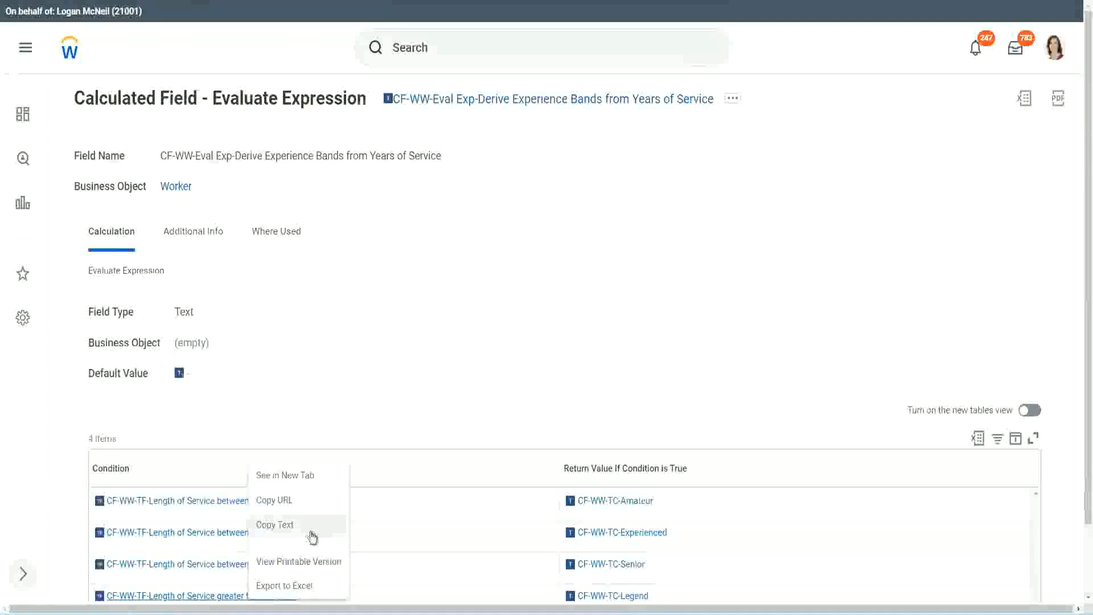
left_click(311, 533)
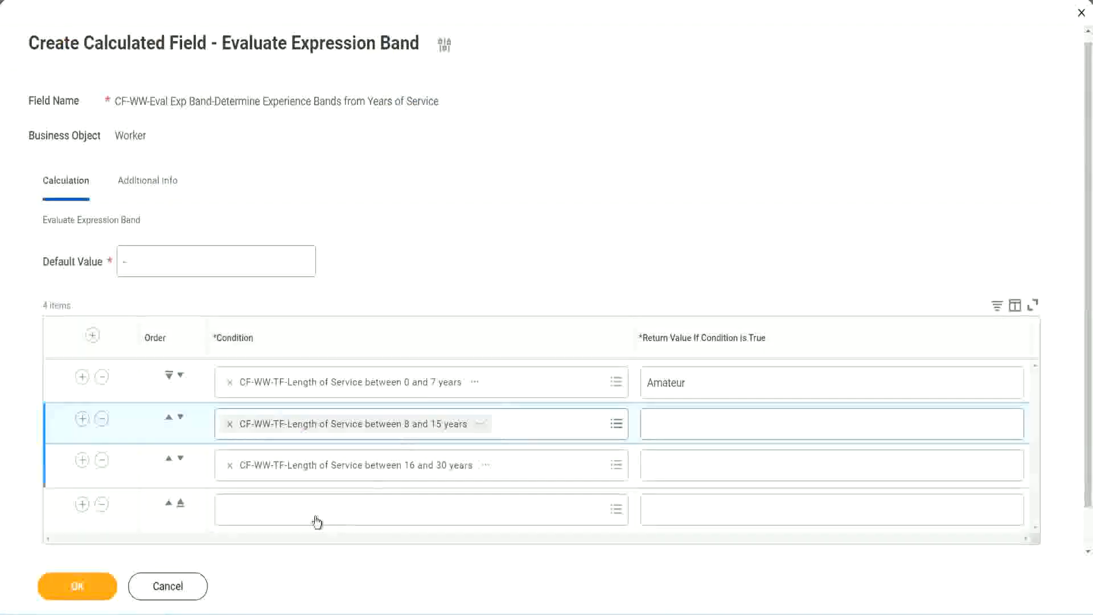
left_click(314, 501)
key("ctrl+v")
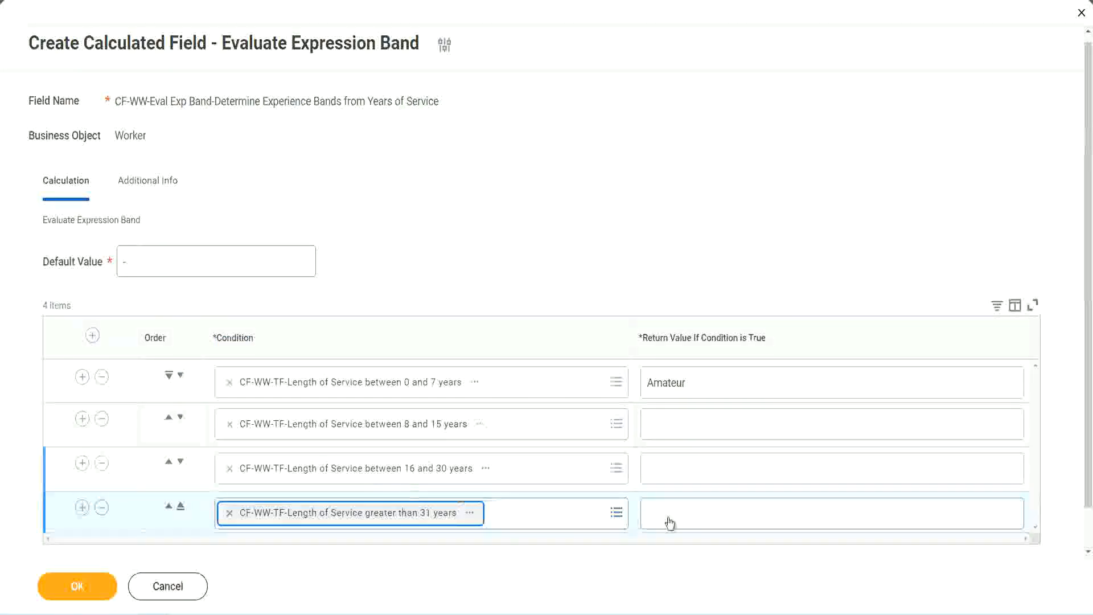
Step: Set the return values to Legend for the fourth row, Senior for the third and Experienced for the second, and save the calculated field
left_click(717, 512)
type("Le")
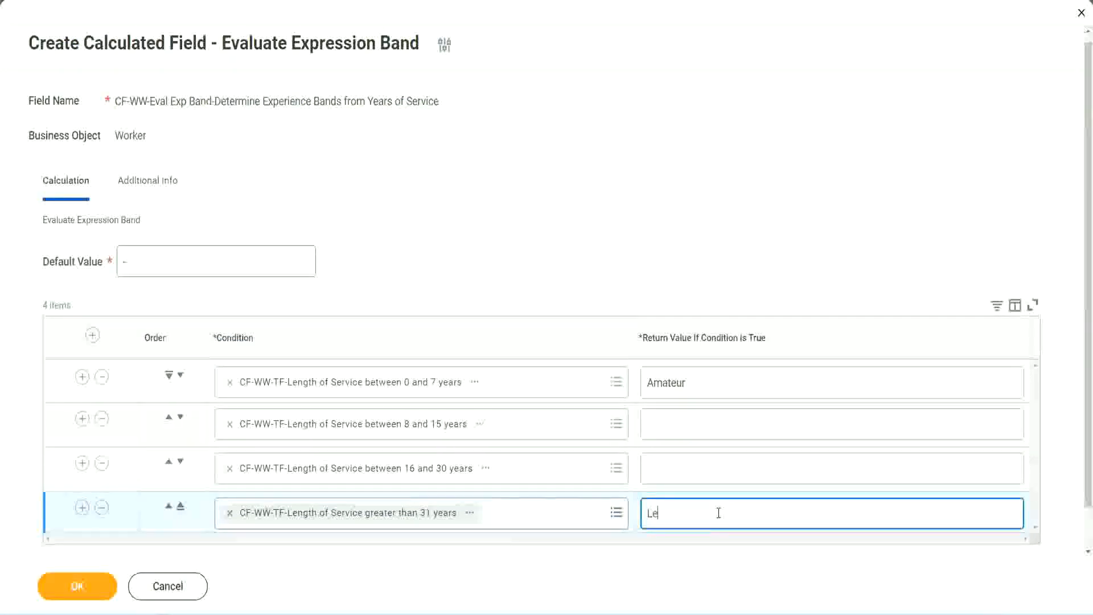
type("gend")
left_click(671, 467)
type("S")
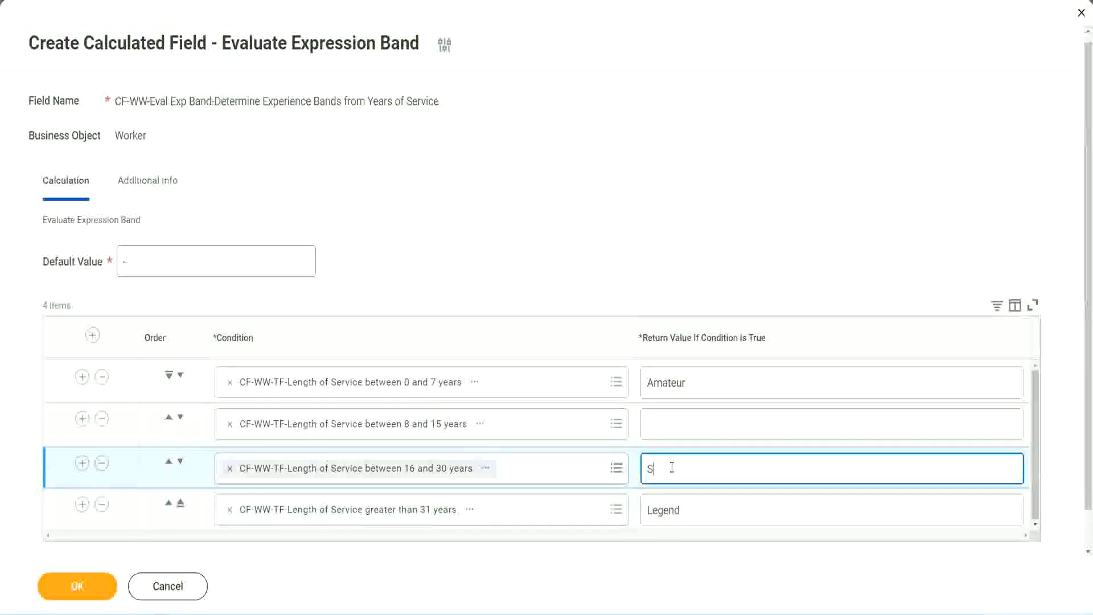
type("enior")
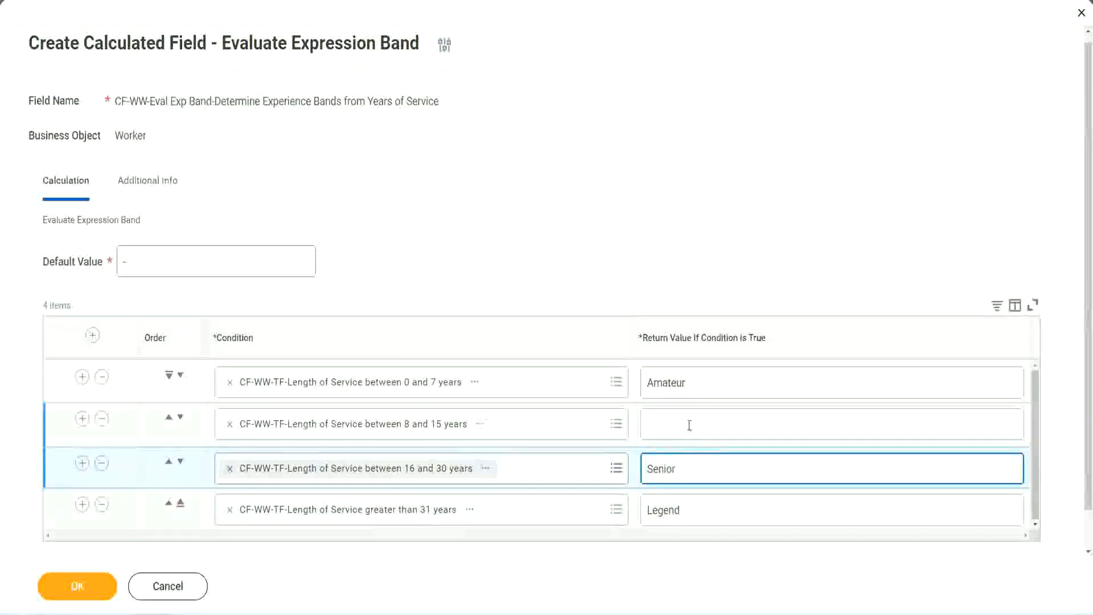
left_click(689, 425)
type("Ex")
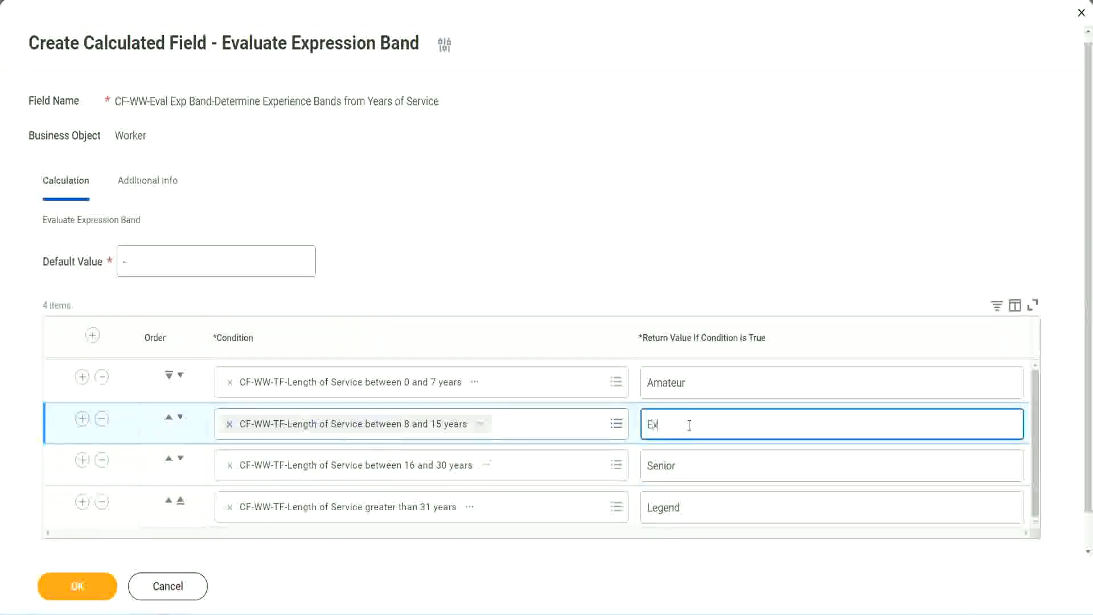
type("perienced")
left_click(77, 586)
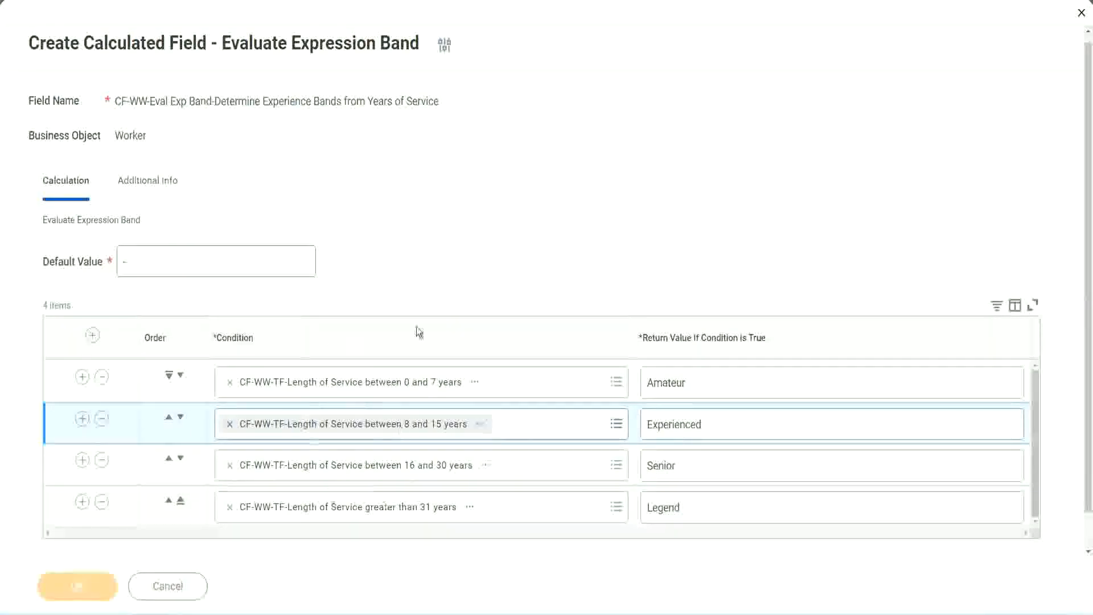
Step: Check the return value of each condition in the saved Evaluate Expression Band field and copy the field's name
scroll(374, 348, "down", 3)
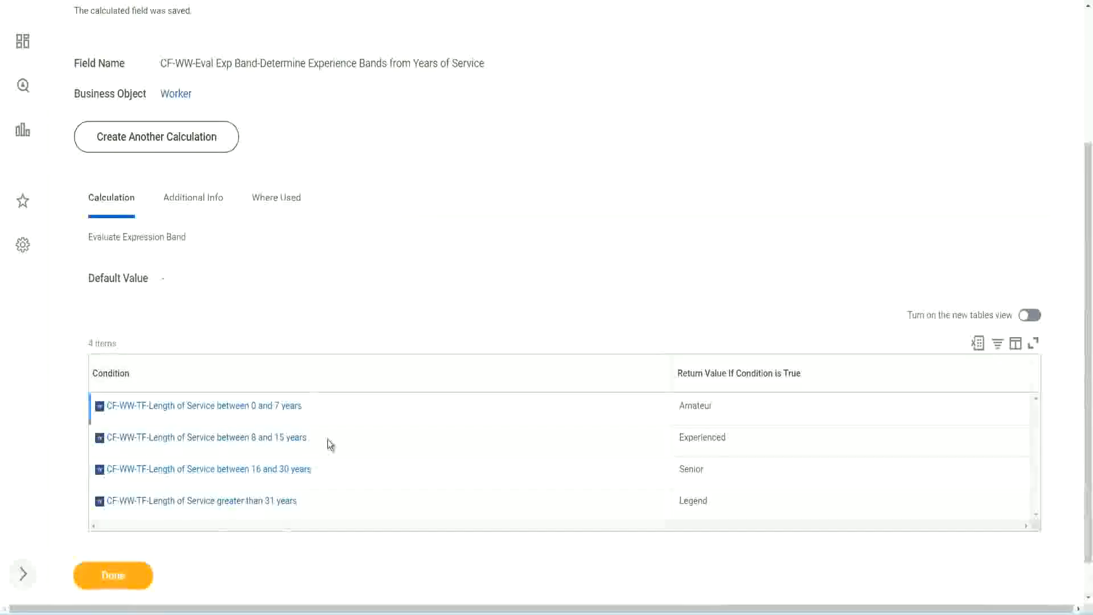
double_click(700, 403)
double_click(692, 437)
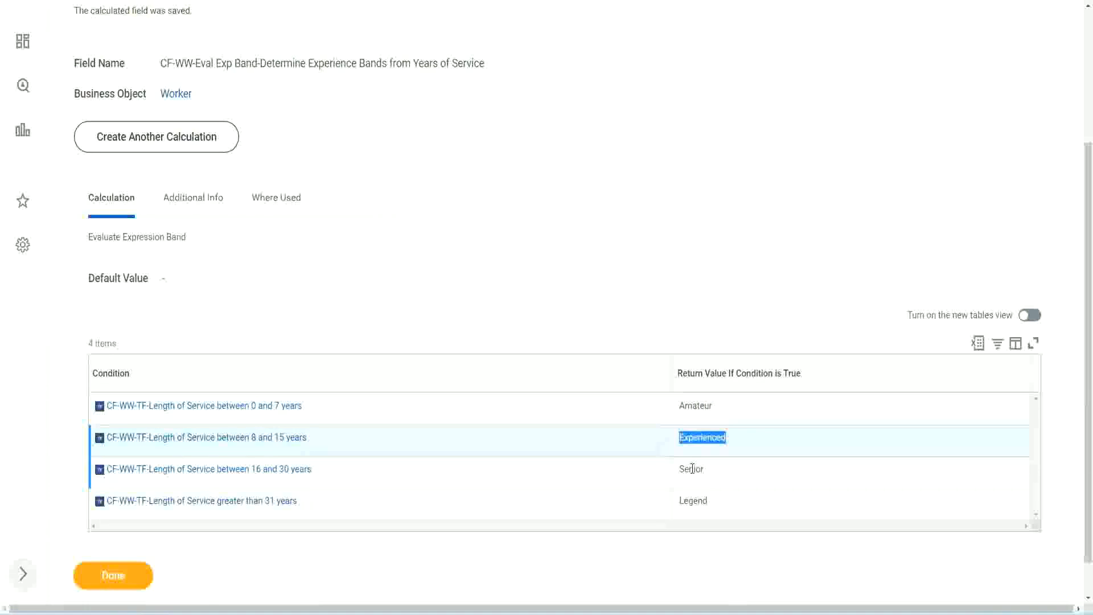
double_click(692, 469)
left_click(693, 498)
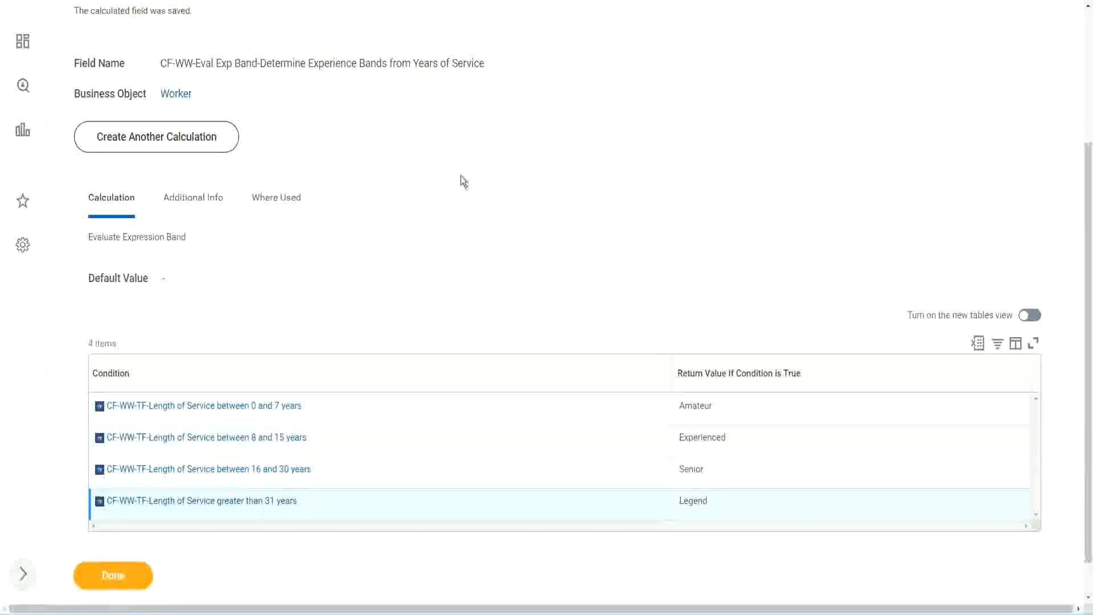
scroll(462, 179, "up", 4)
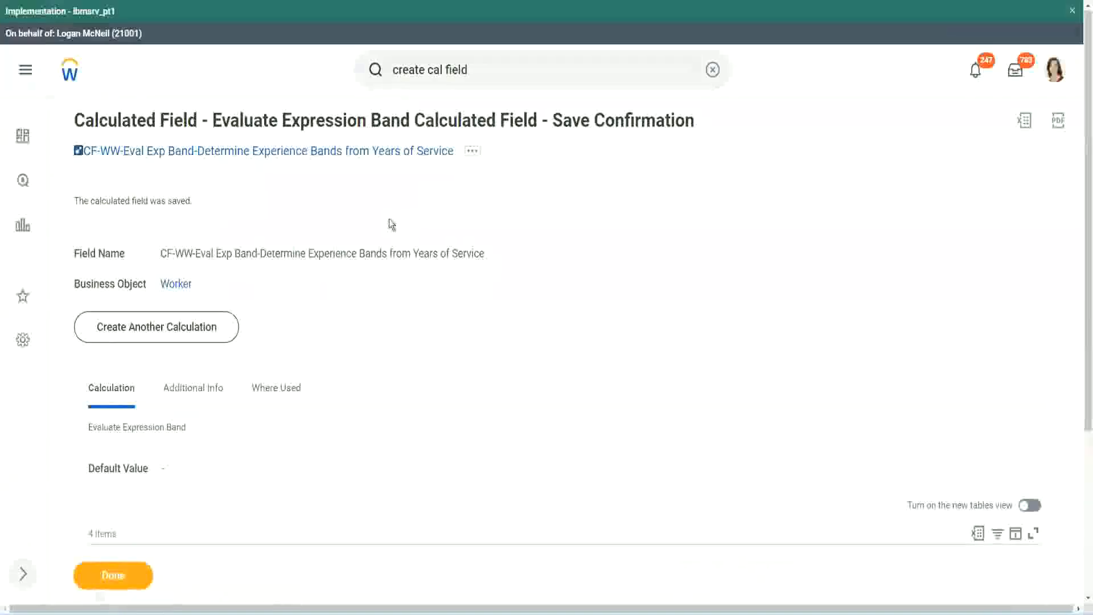
right_click(358, 177)
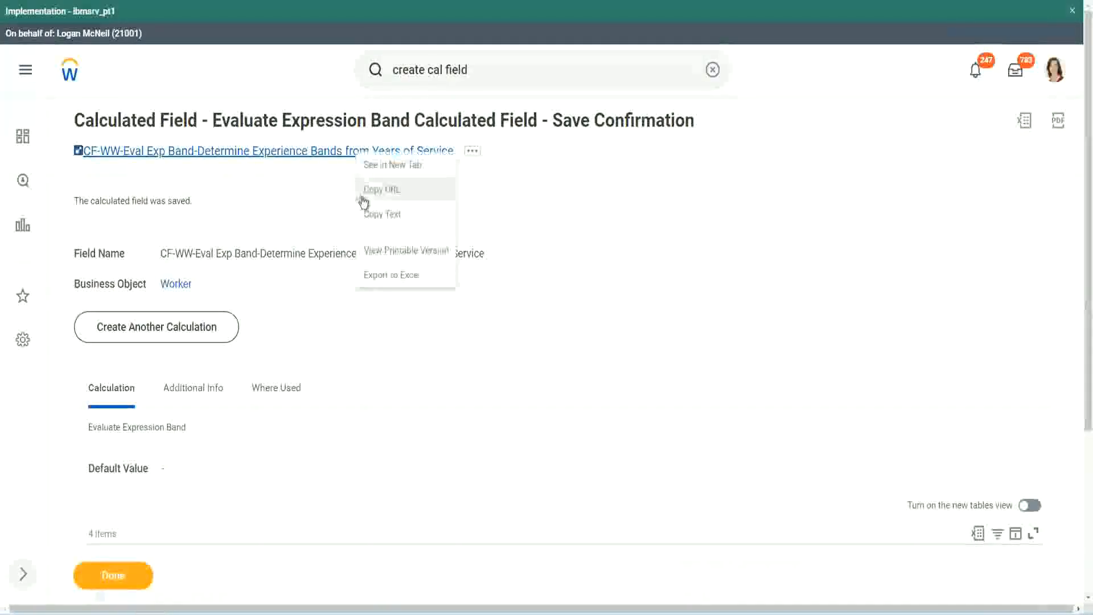
left_click(380, 218)
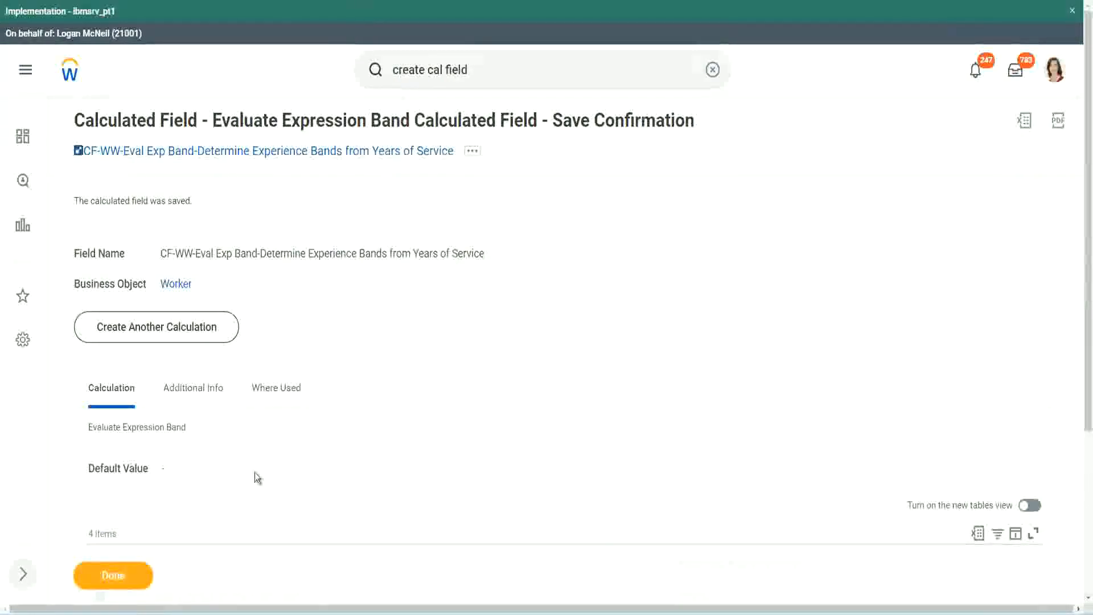
scroll(363, 442, "down", 3)
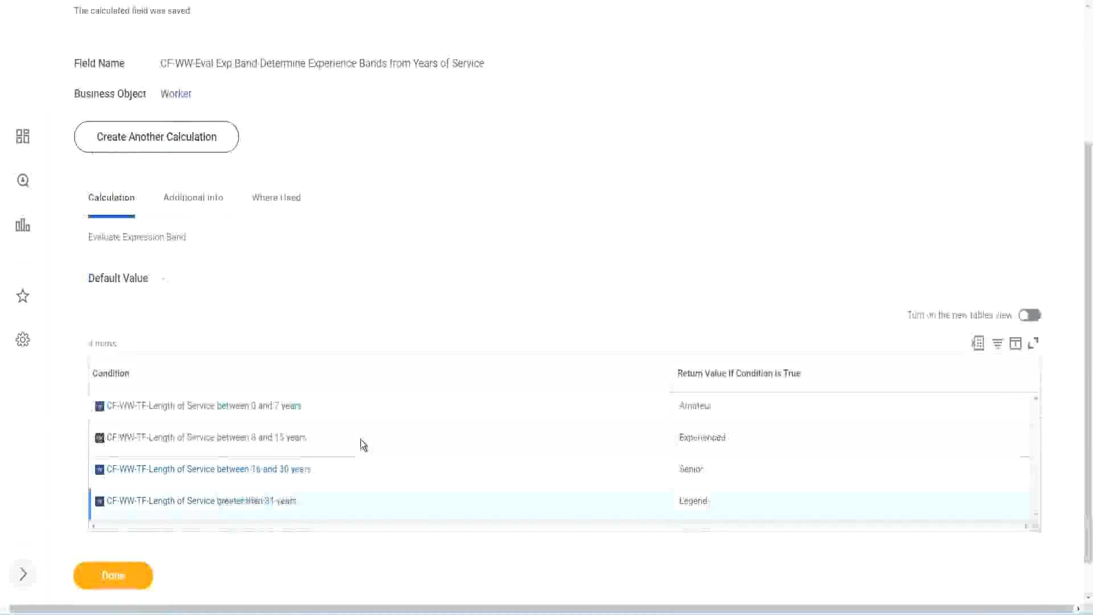
scroll(360, 439, "down", 1)
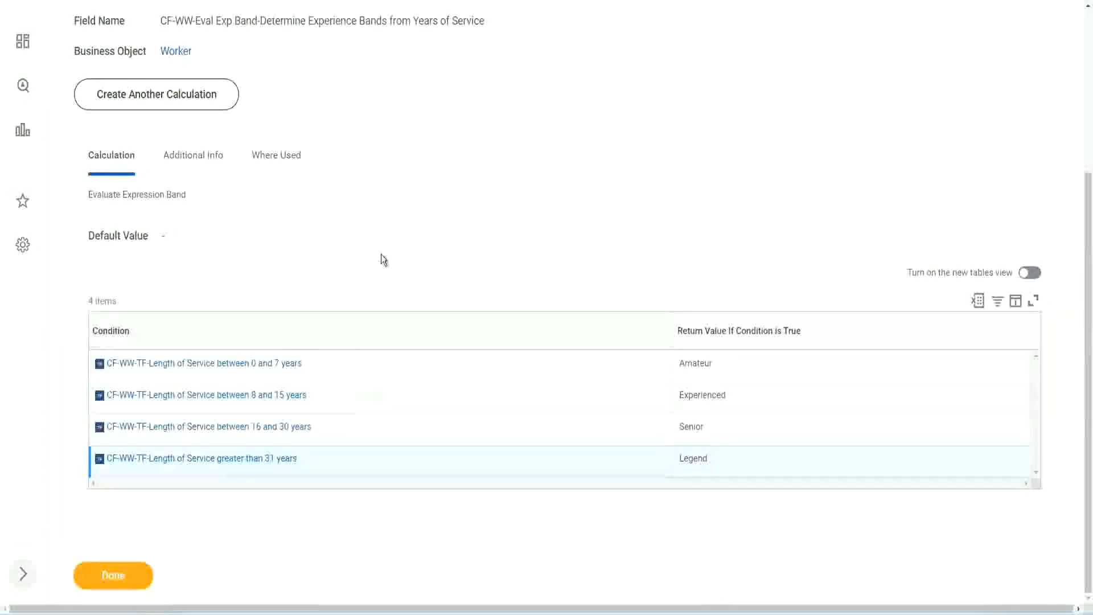
scroll(381, 255, "up", 2)
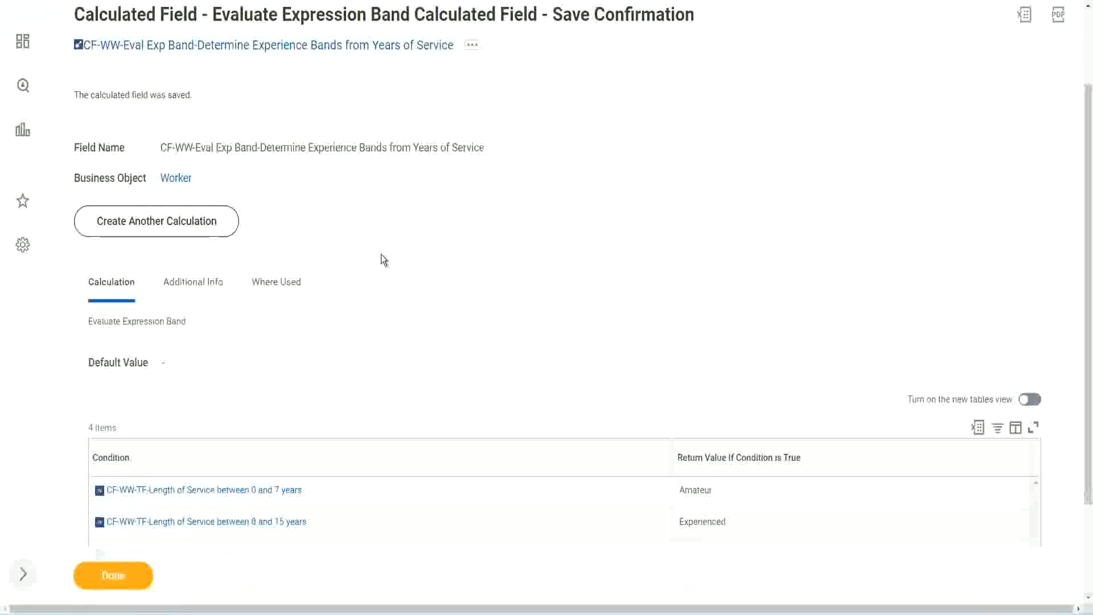
scroll(381, 254, "down", 2)
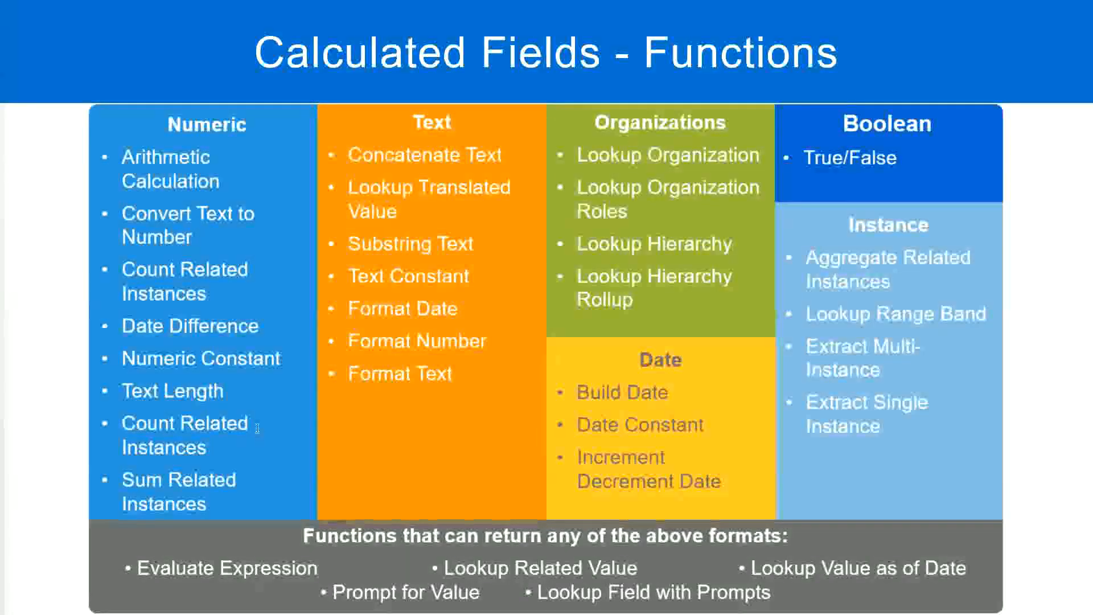
key("alt+Tab")
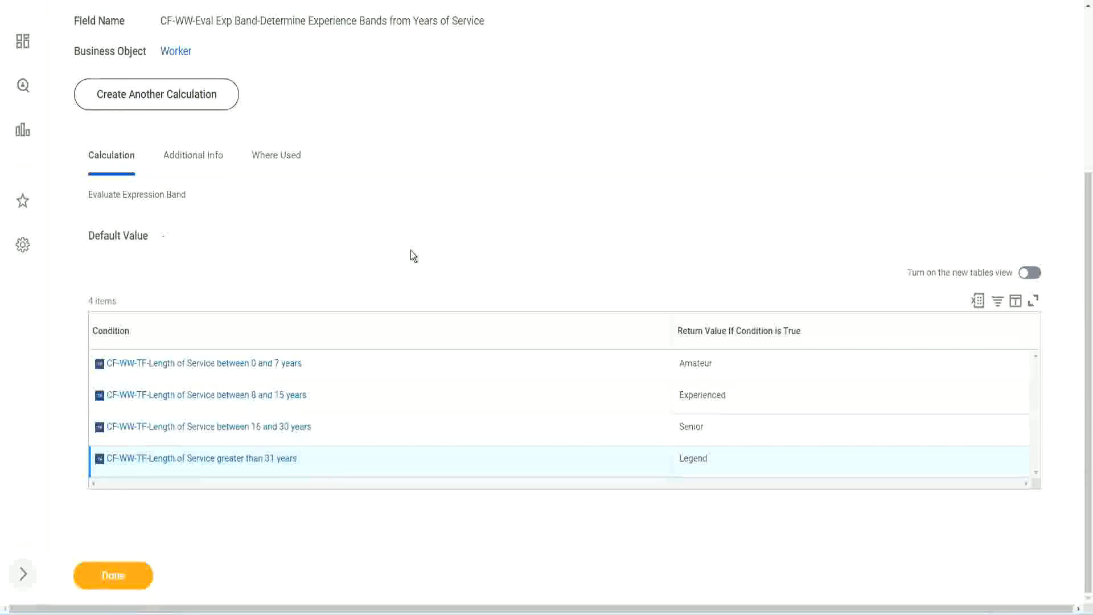
scroll(413, 255, "up", 1)
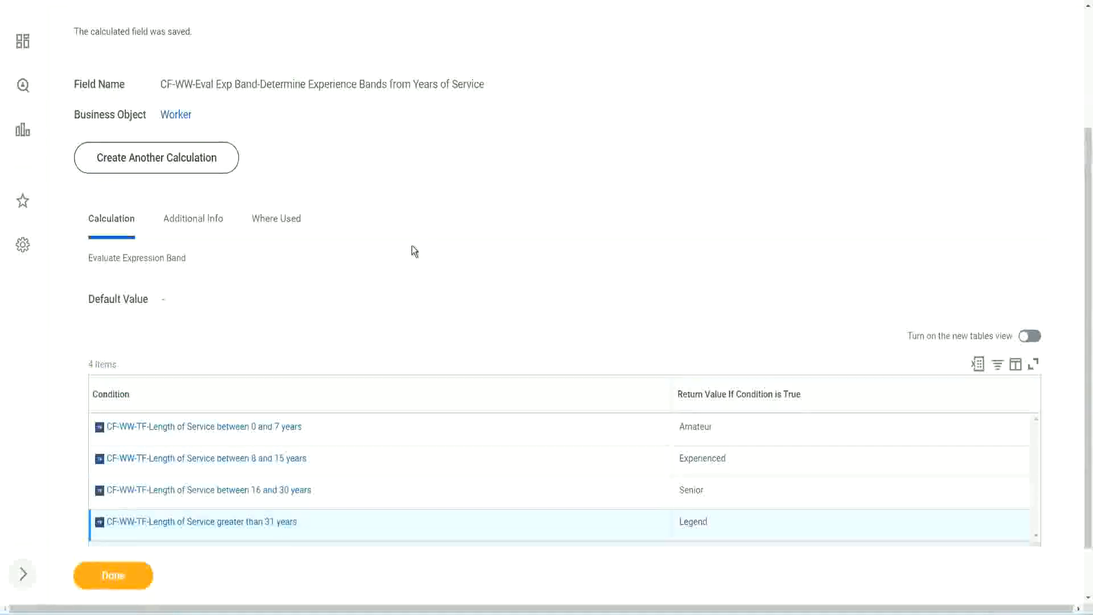
scroll(412, 246, "up", 3)
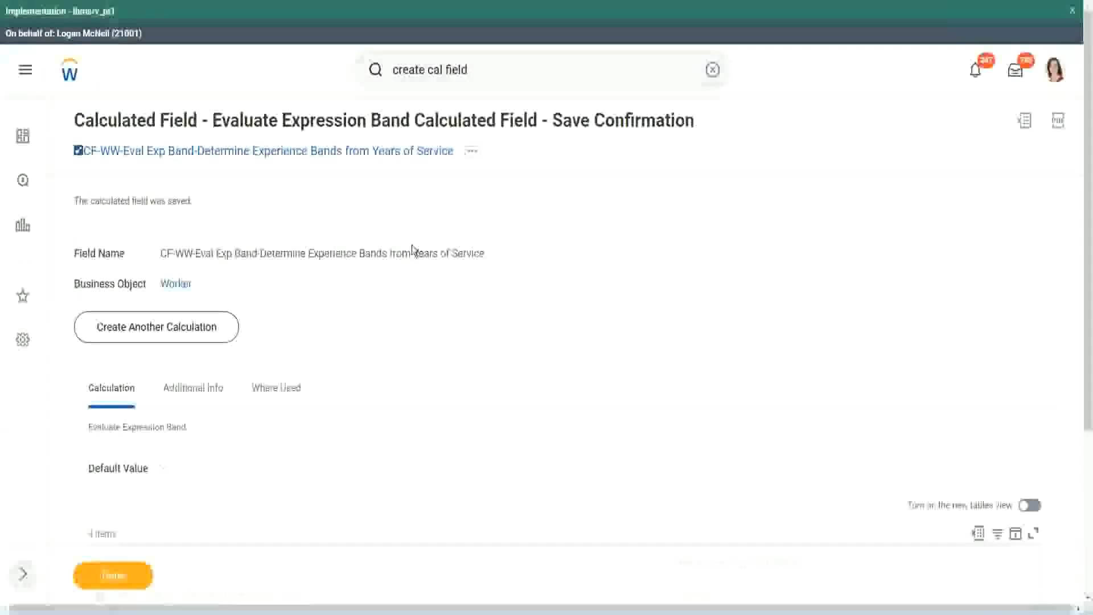
scroll(412, 246, "down", 4)
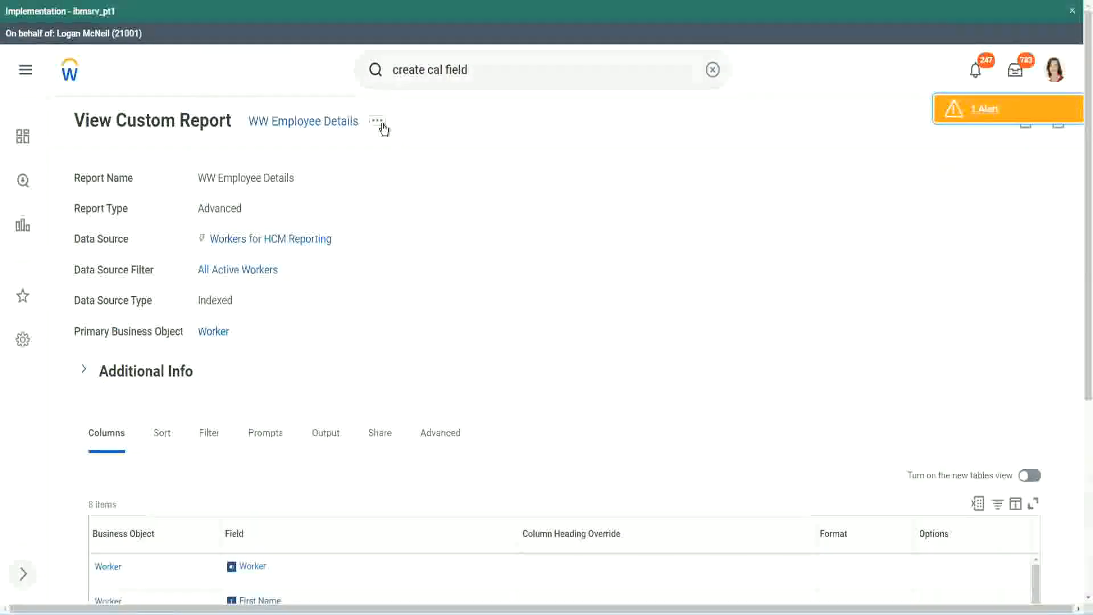
Step: Edit the WW Employee Details custom report and add a new column row below the Experience Bands column
left_click(377, 121)
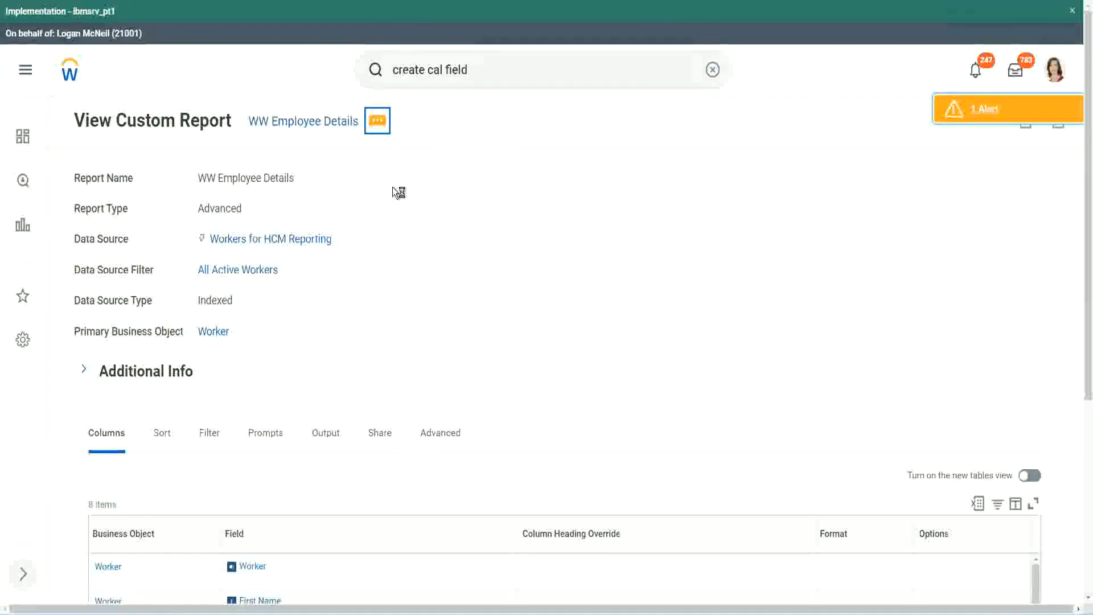
mouse_move(442, 188)
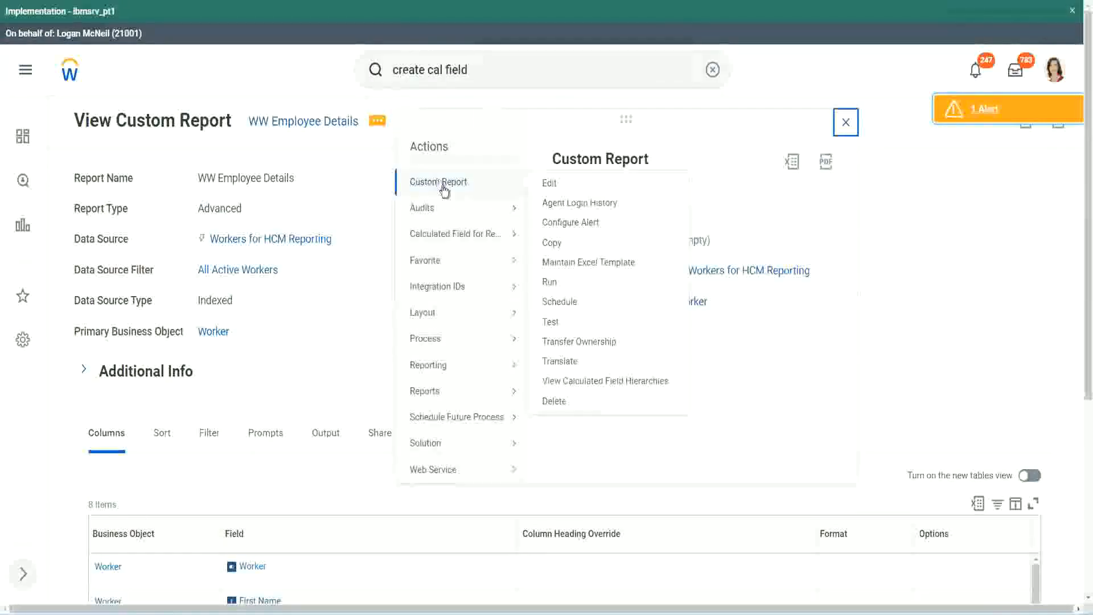
left_click(557, 190)
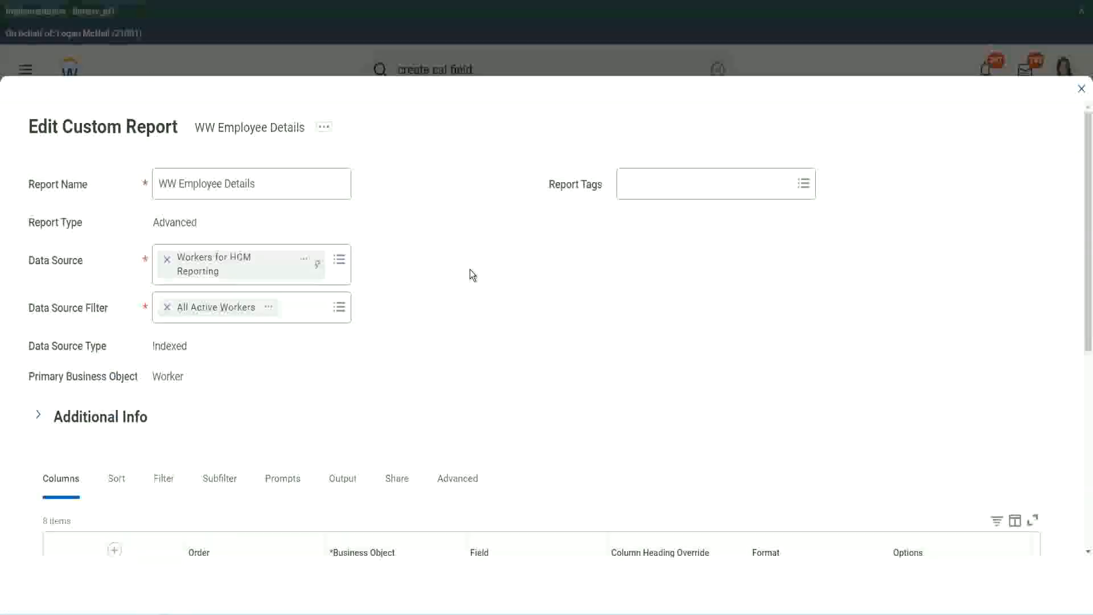
scroll(397, 475, "down", 8)
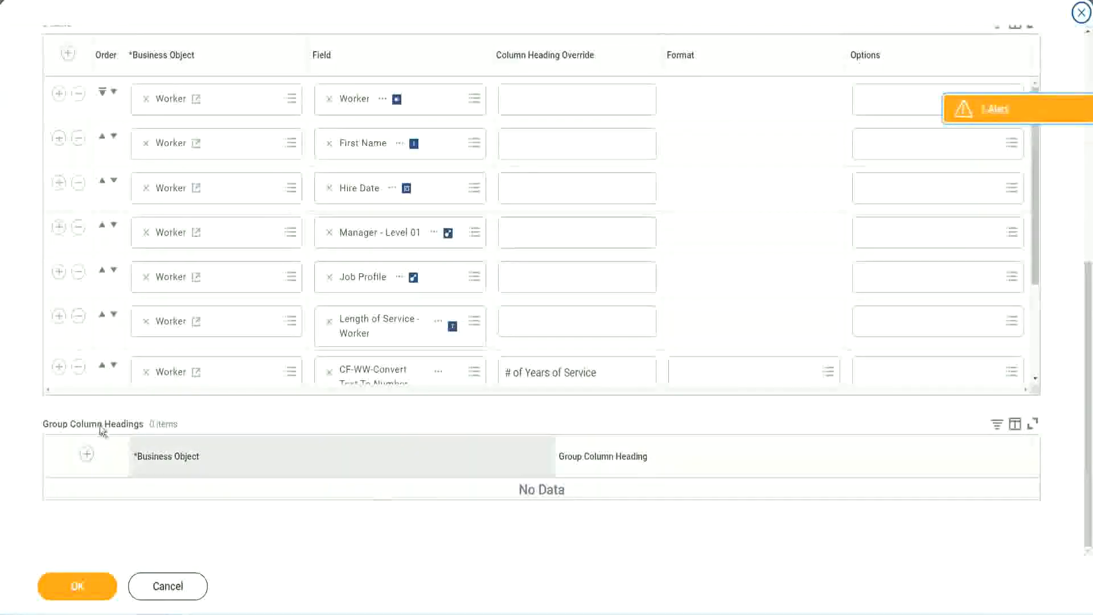
scroll(229, 275, "down", 3)
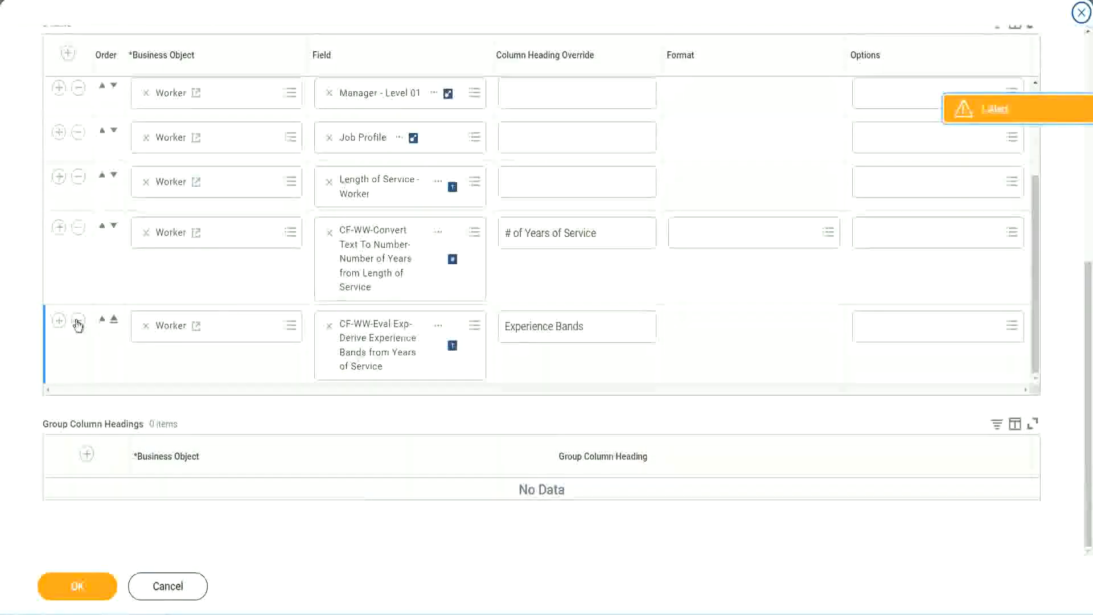
left_click(59, 320)
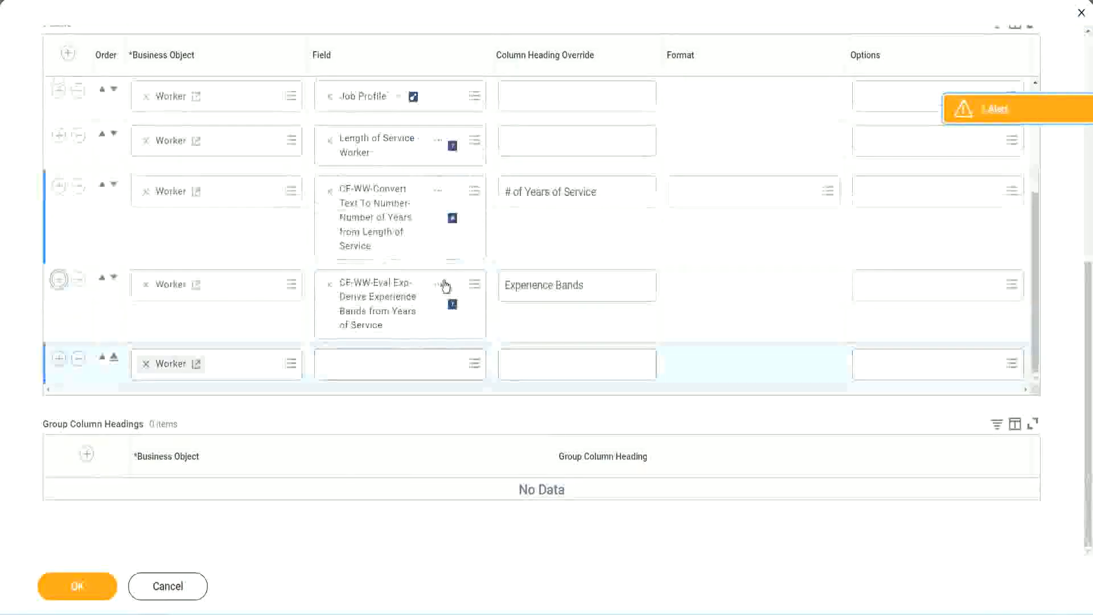
Step: Search the new row's field for CF-WW-Eval Exp Band and select CF-WW-Eval Exp Band-Determine Experience Bands from Years of Service
right_click(381, 307)
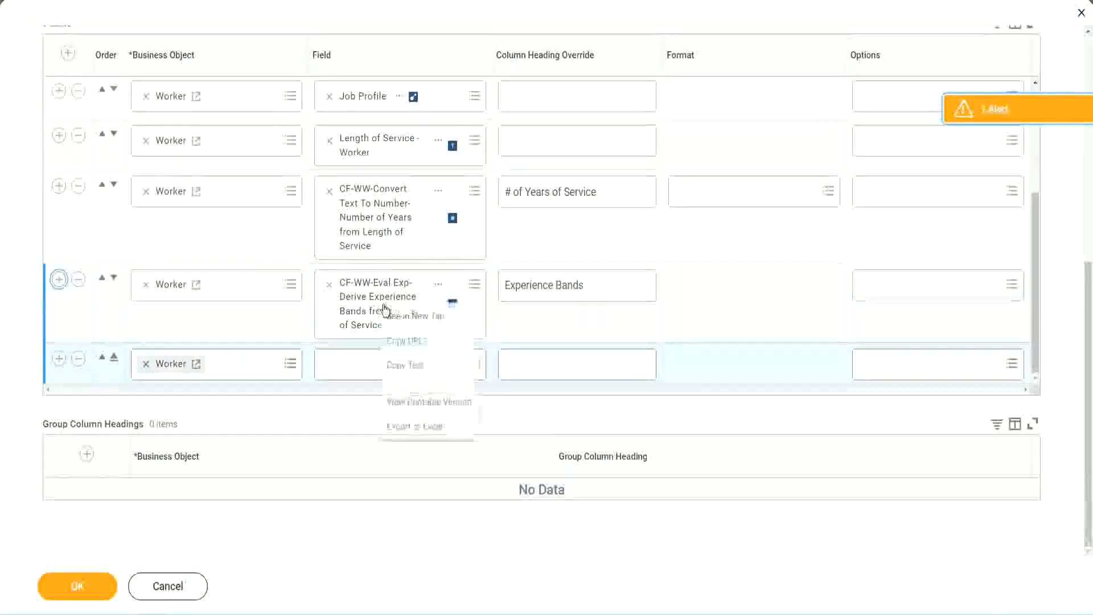
left_click(408, 365)
left_click(399, 371)
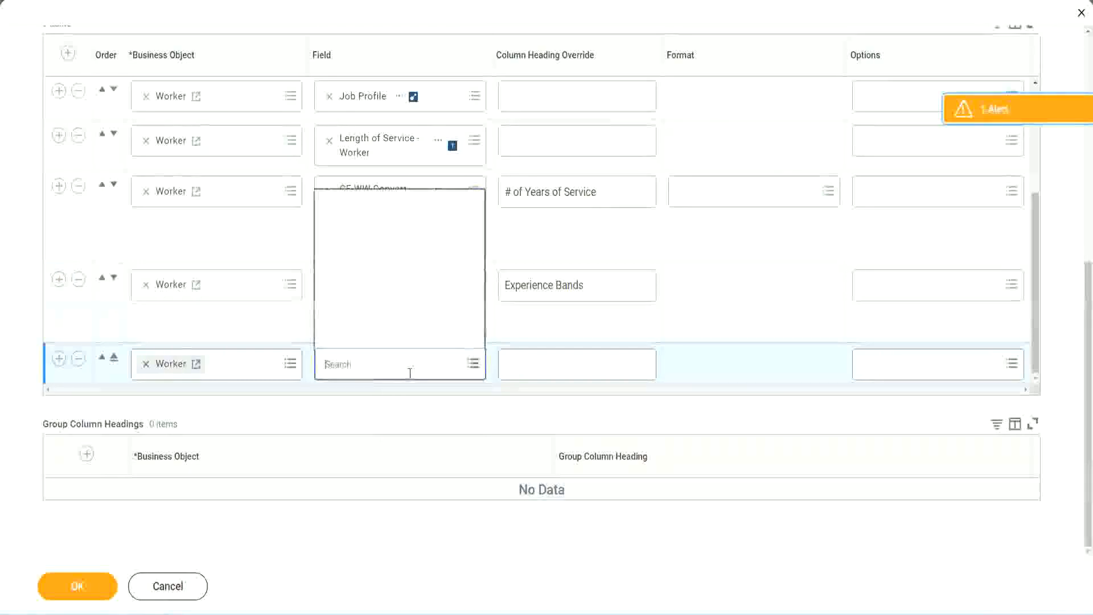
key("ctrl+v")
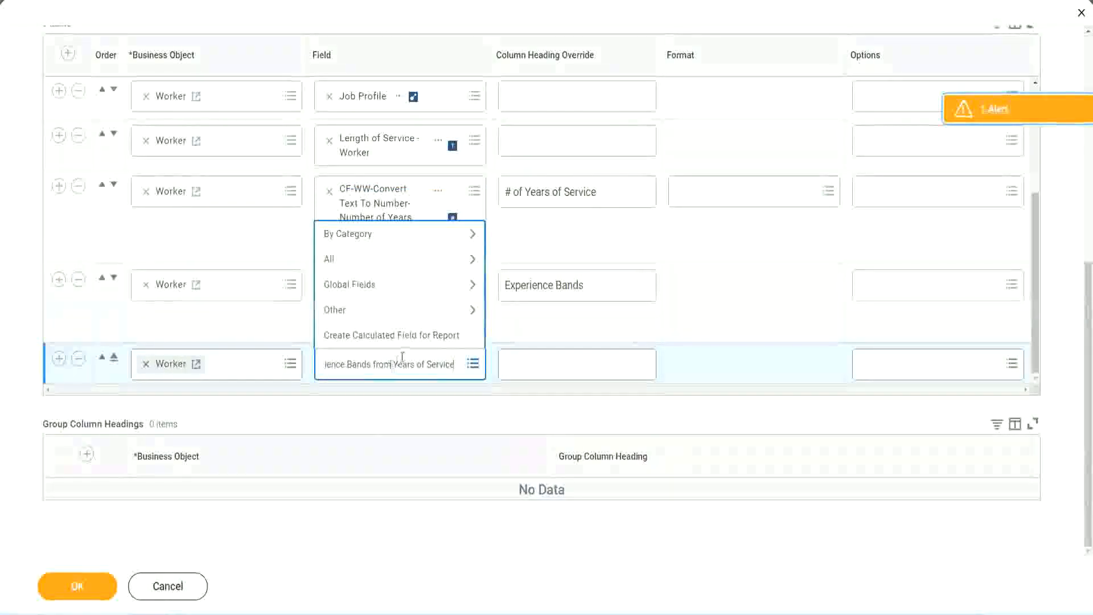
key("Return")
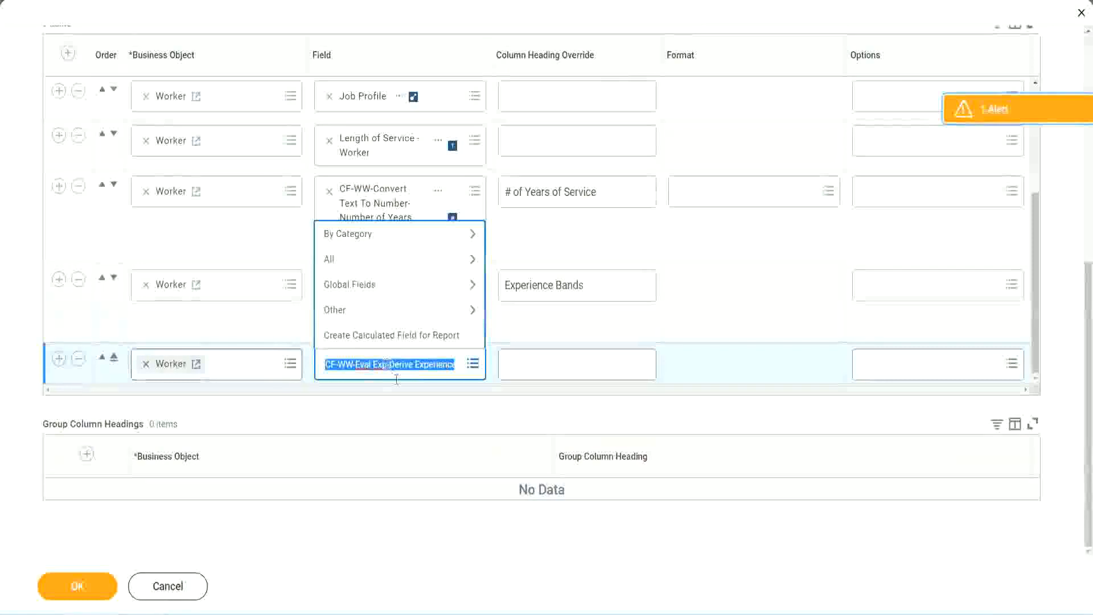
type("Band")
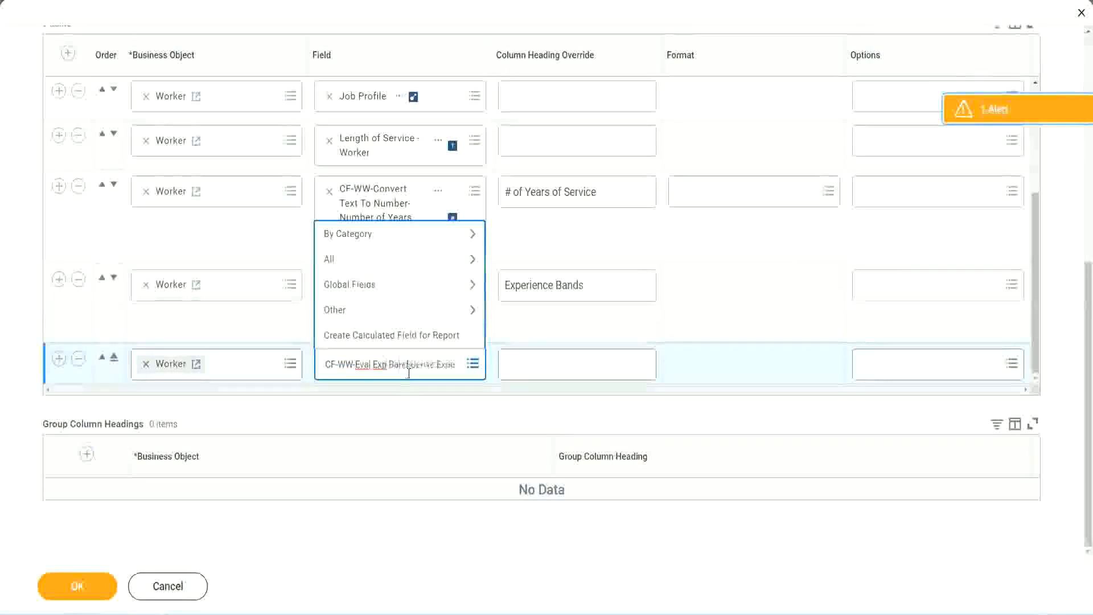
key("BackSpace")
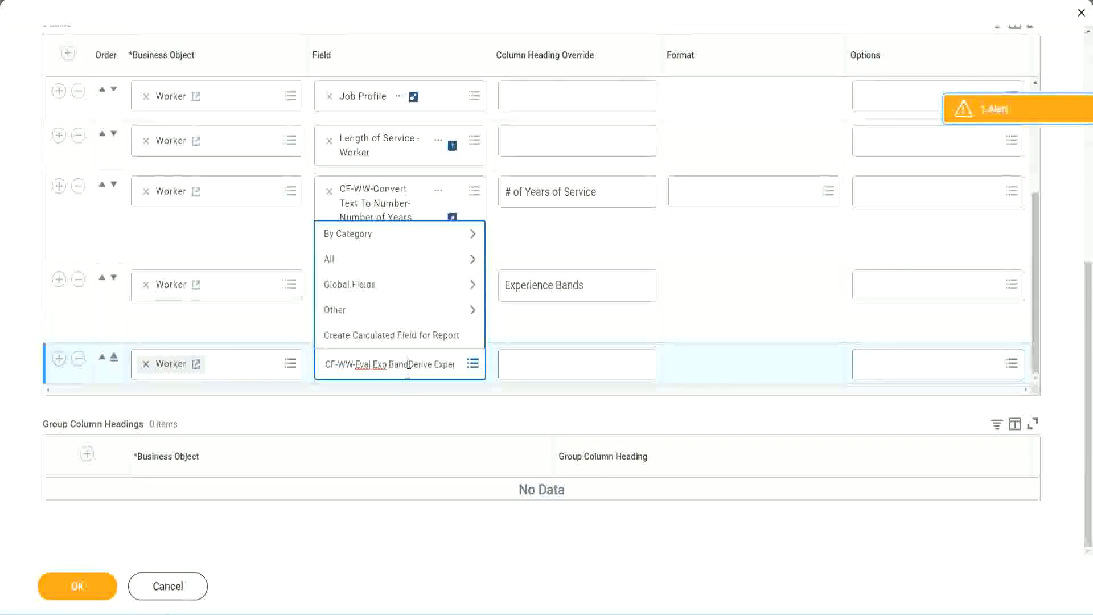
key("Delete")
key("Delete")
key("Delete")
key("Delete")
key("Delete")
key("Delete")
key("Delete")
key("Delete")
key("Delete")
key("Delete")
key("Delete")
key("Delete")
key("Delete")
key("Delete")
key("Delete")
key("Delete")
key("Delete")
key("Return")
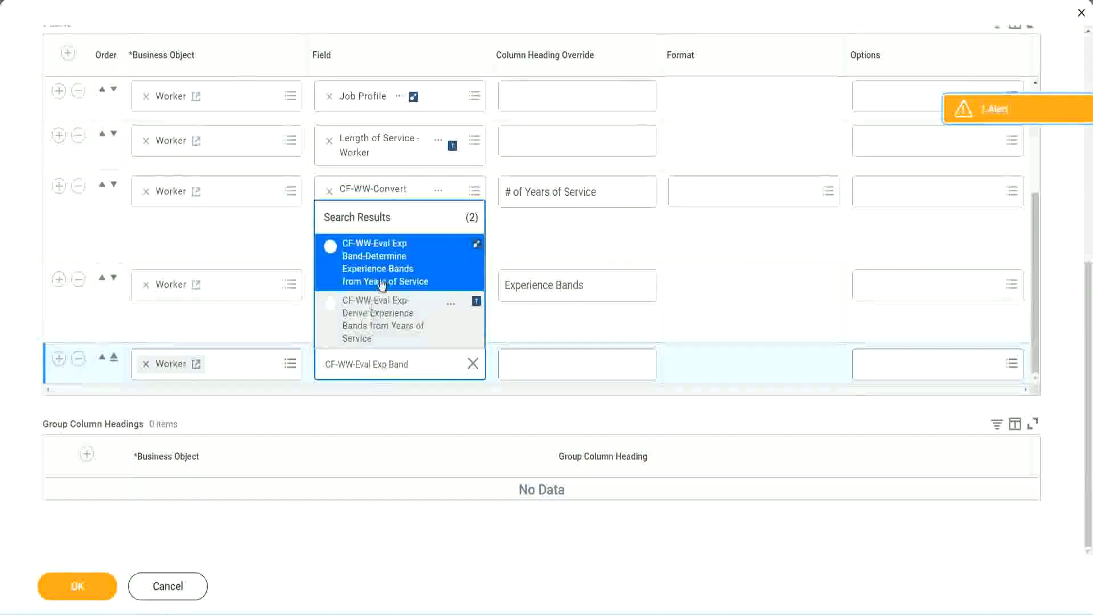
left_click(399, 270)
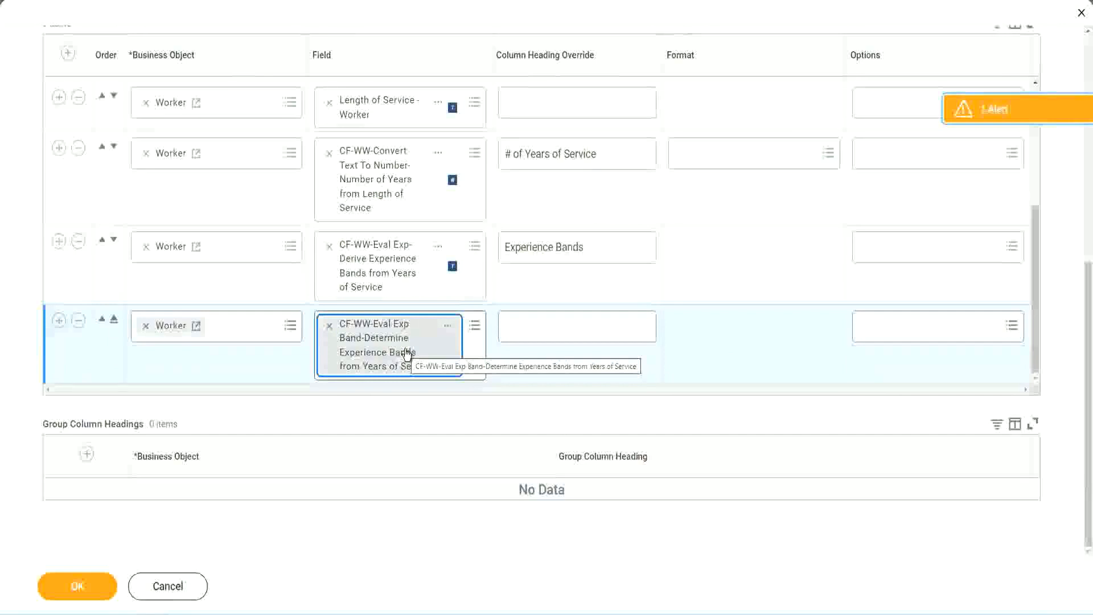
Step: Set the new row's column heading override to Experience Bands (Eval Exp Bands), reusing the heading text from the row above
left_click(602, 248)
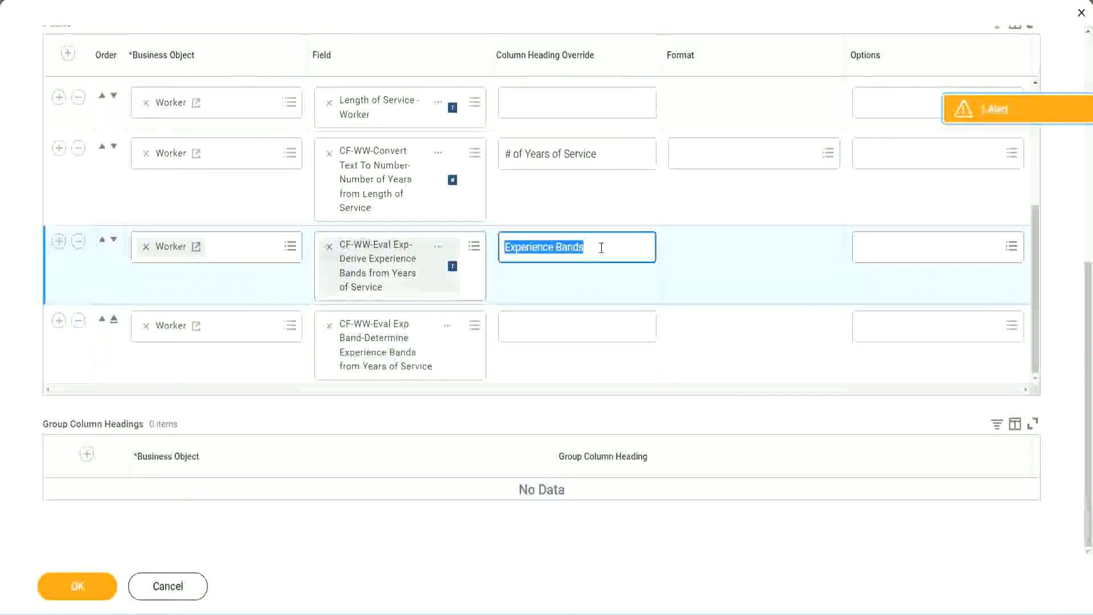
left_click(531, 325)
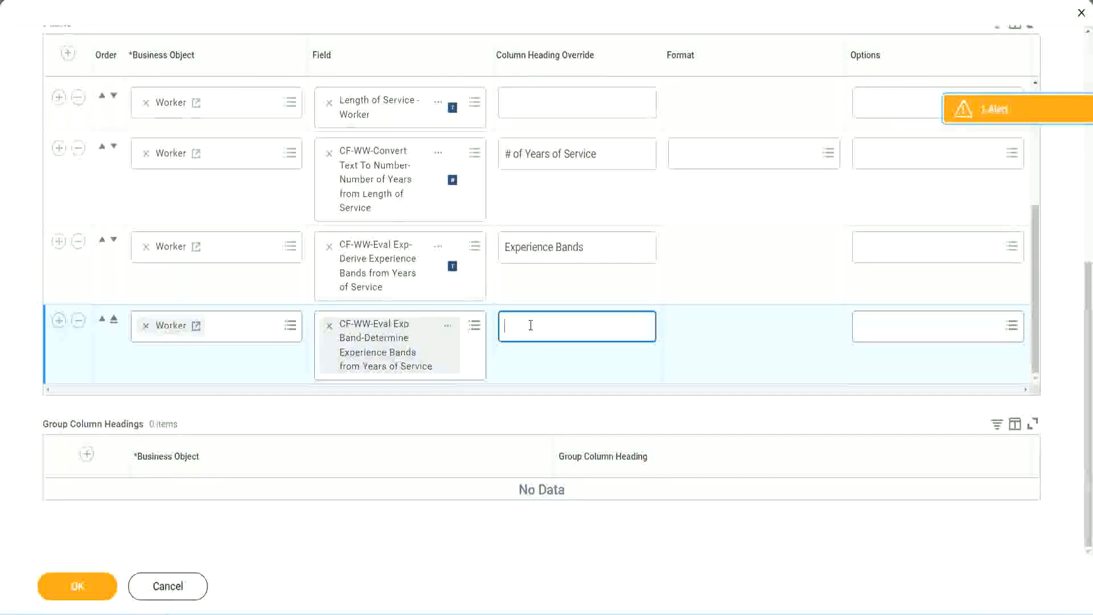
key("ctrl+v")
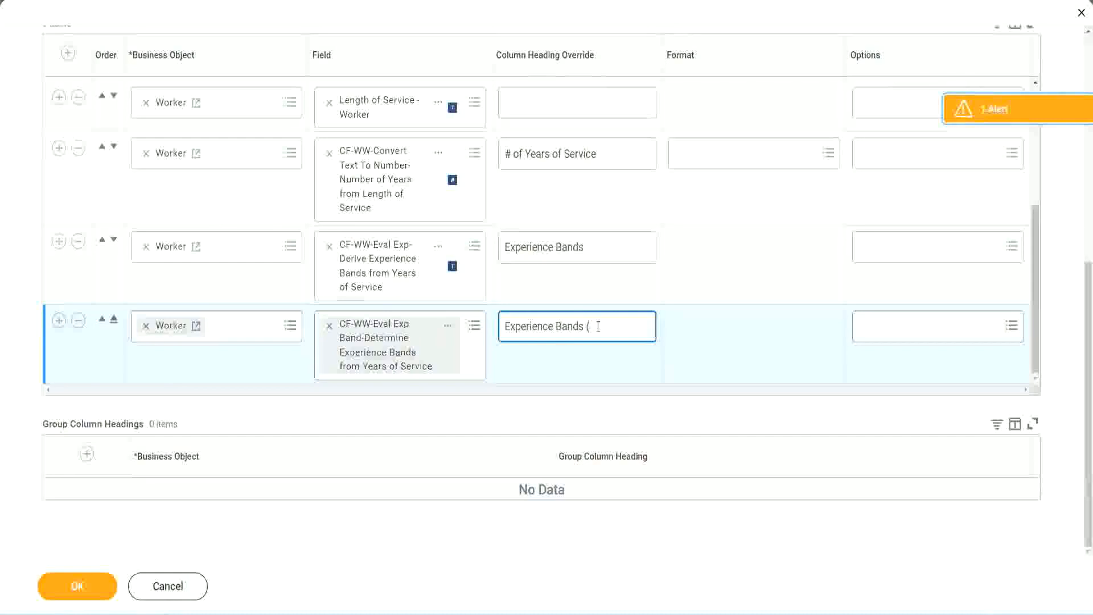
type("val E")
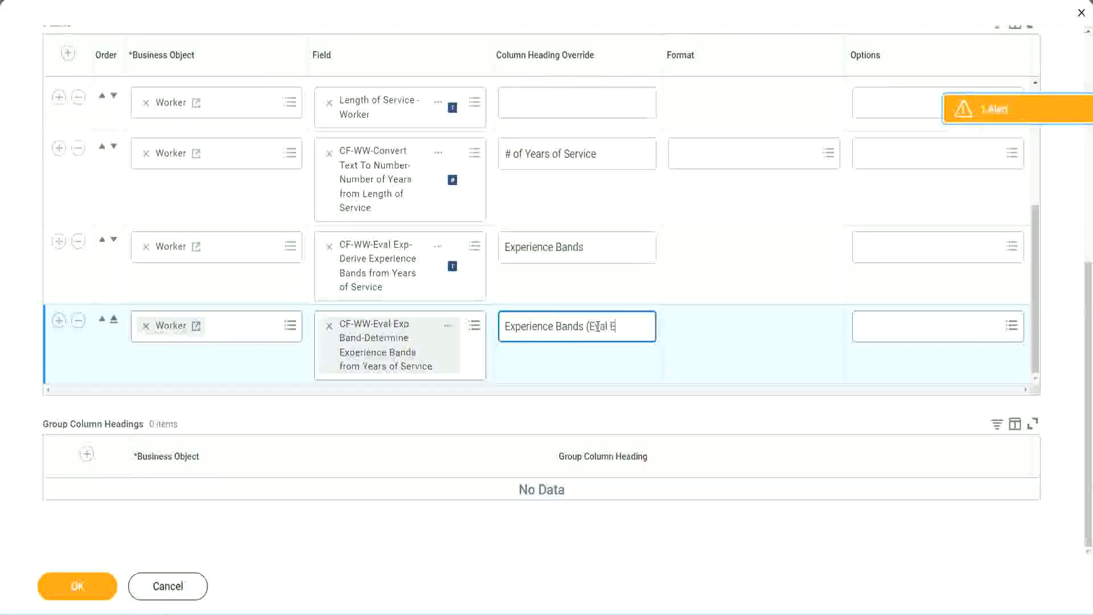
type("xp Bands)")
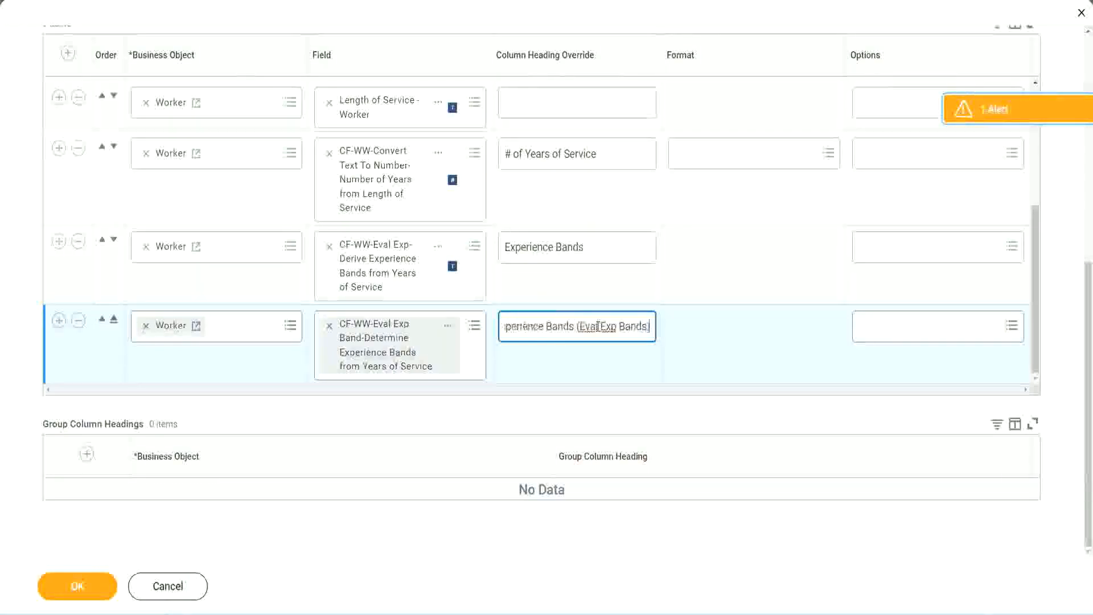
double_click(609, 326)
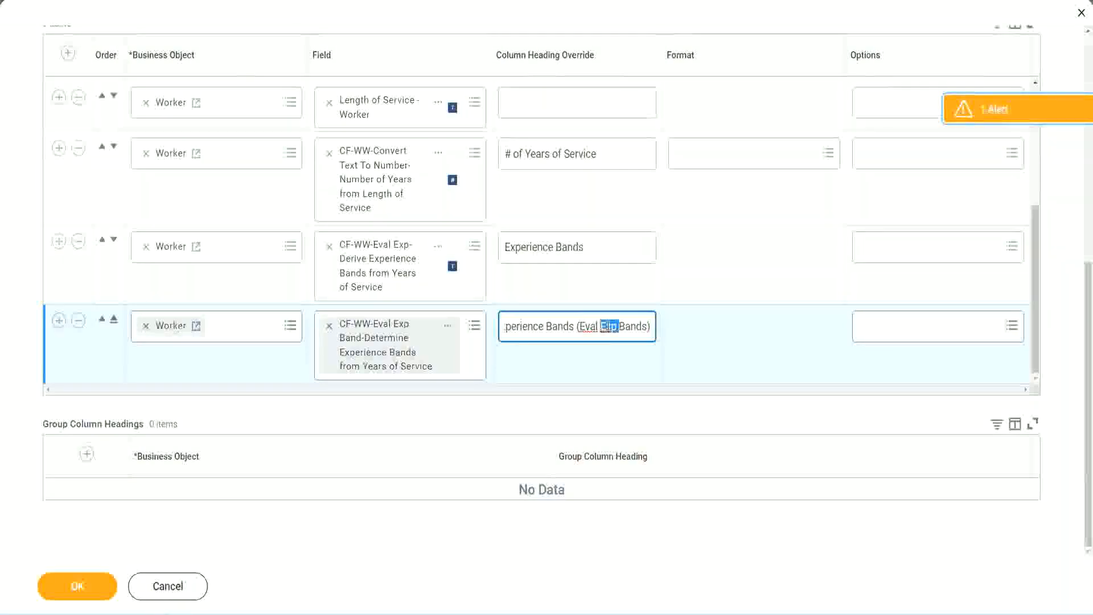
left_click(630, 322)
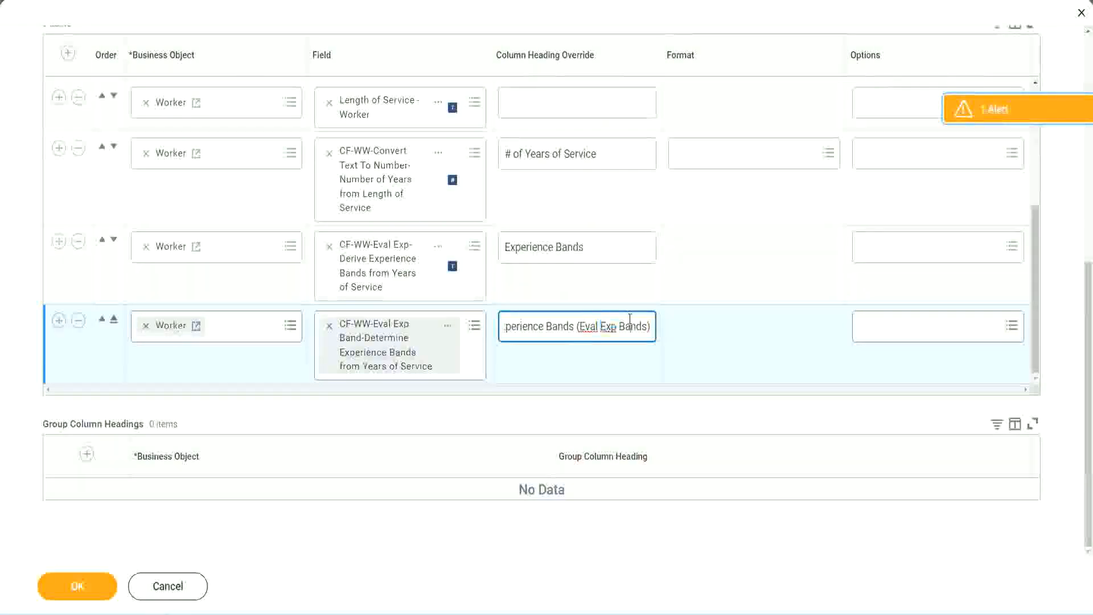
Step: Save the changes to the WW Employee Details custom report and run it
left_click(83, 590)
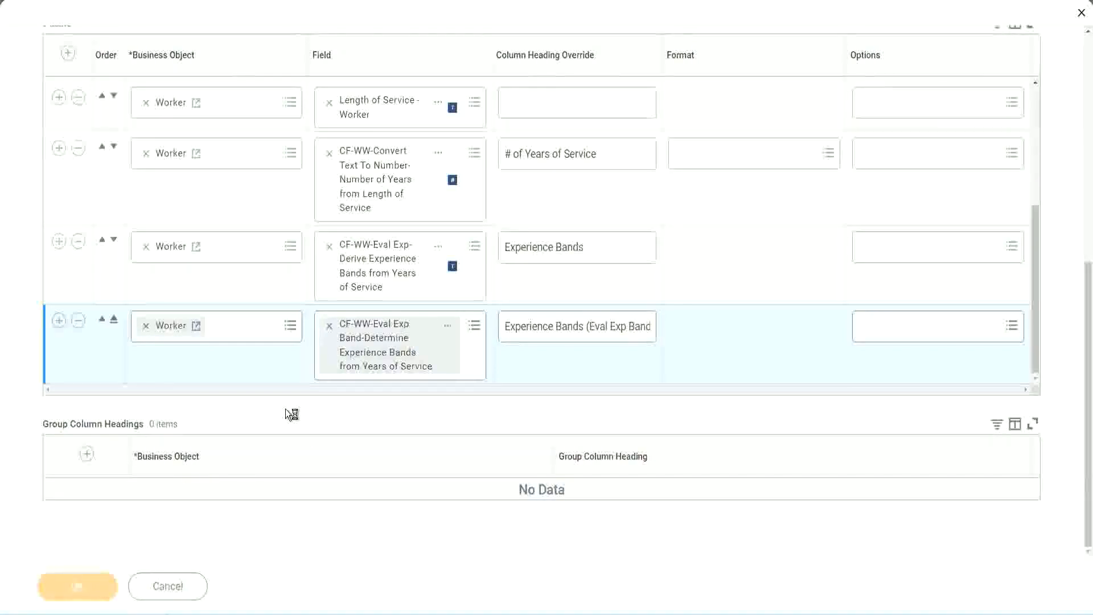
left_click(127, 577)
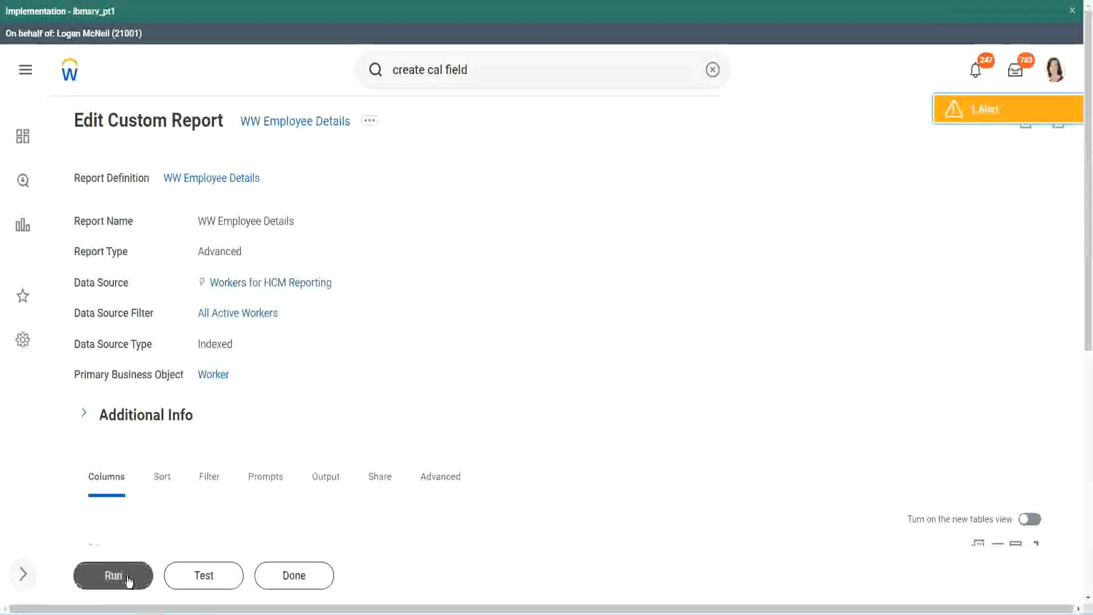